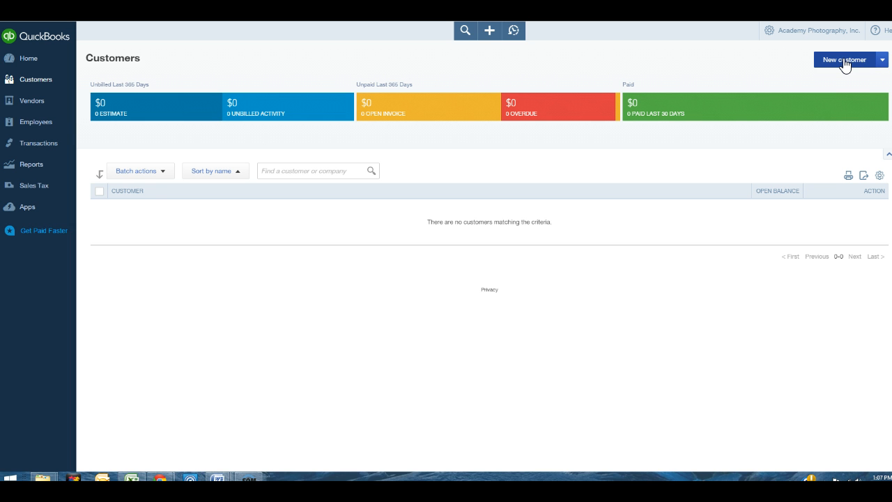
Start a new customer record and enter the title Dr. and the customer's first name
click(845, 61)
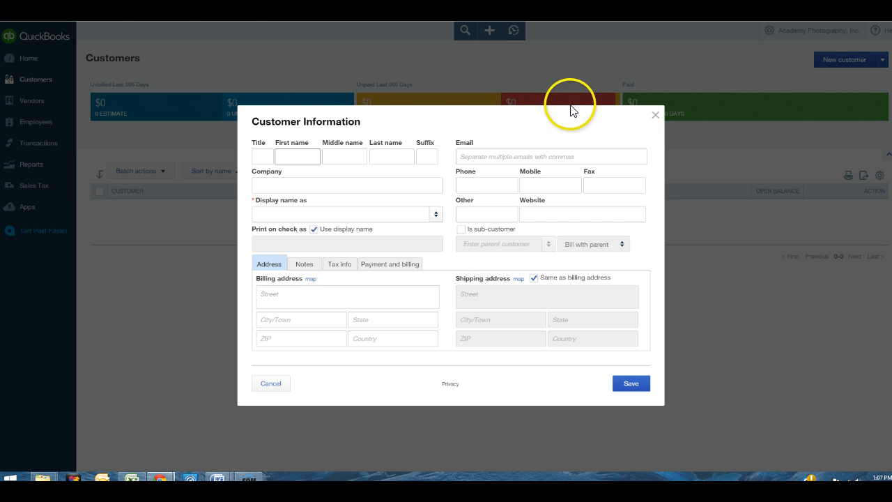
click(308, 161)
click(268, 156)
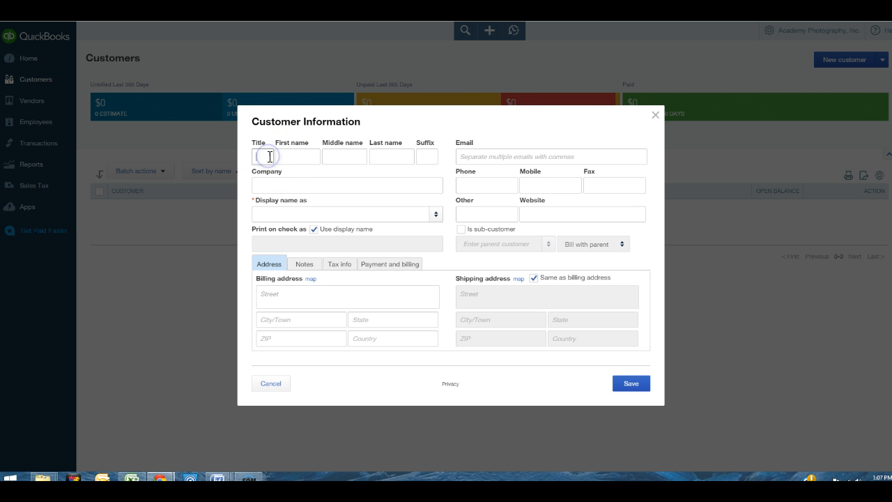
text(Dr.)
key(Tab)
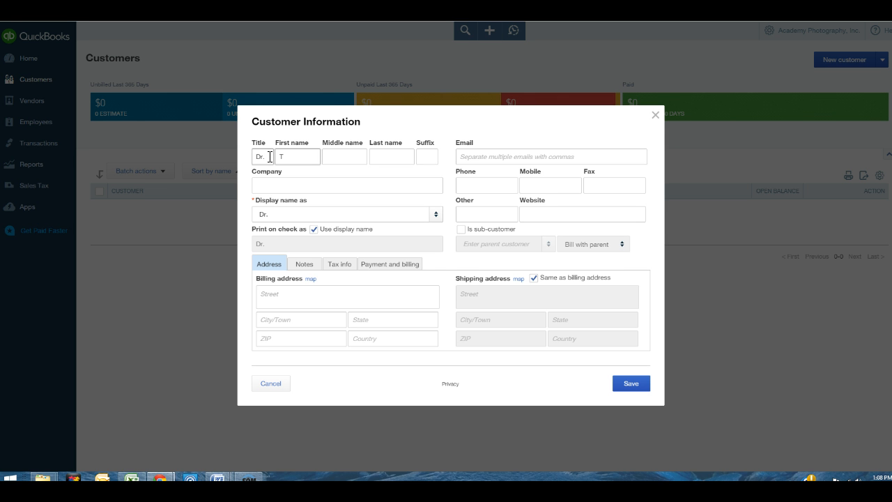
Add the customer's middle initial and last name, letting the display name fill in
key(Tab)
text(S)
key(Tab)
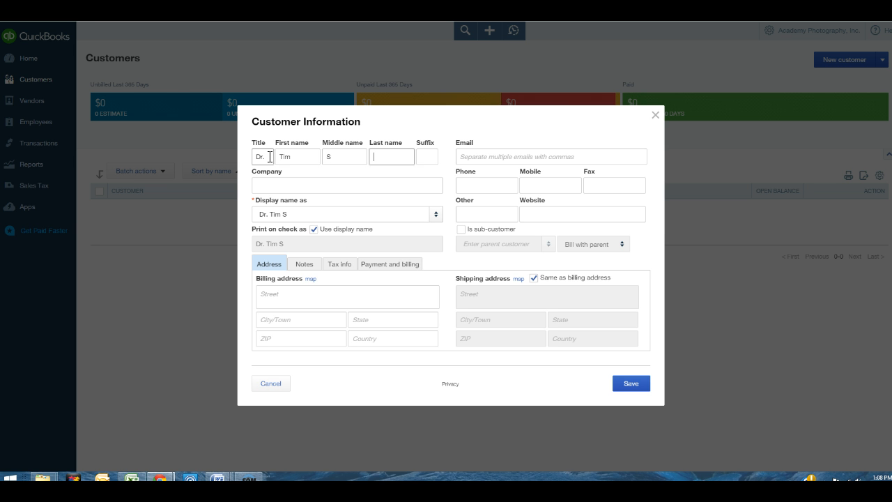
key(Tab)
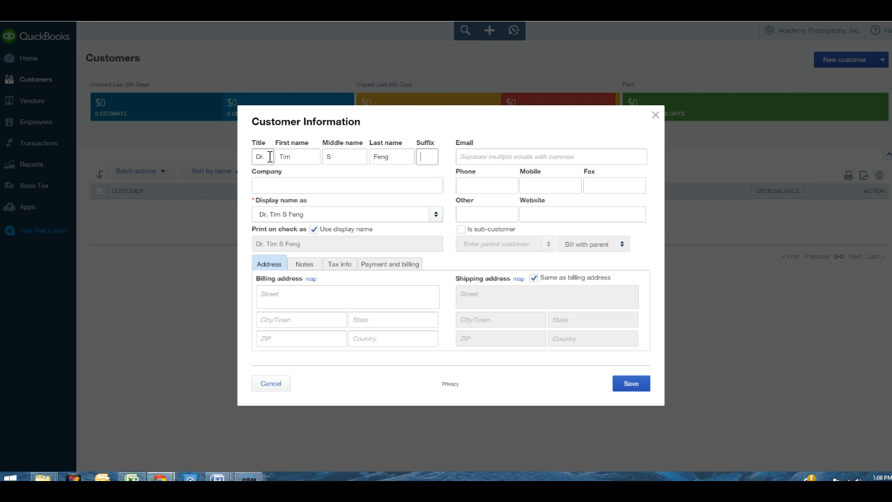
key(Tab)
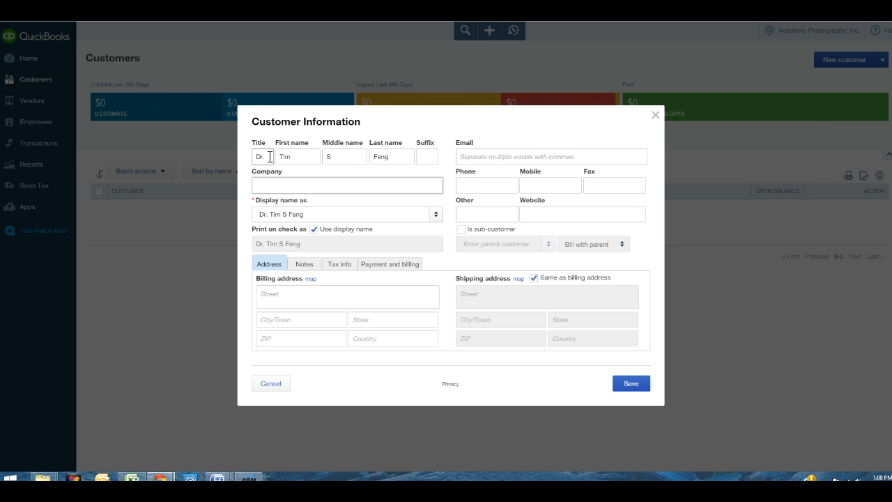
key(Tab)
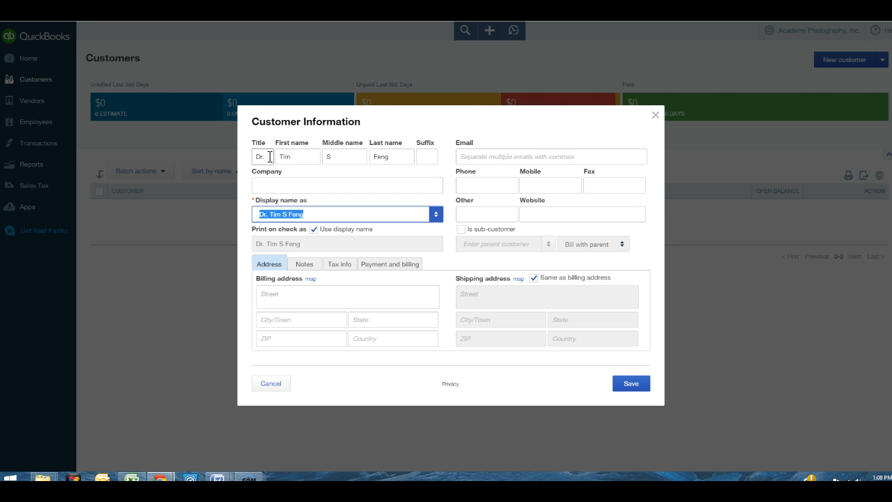
key(Tab)
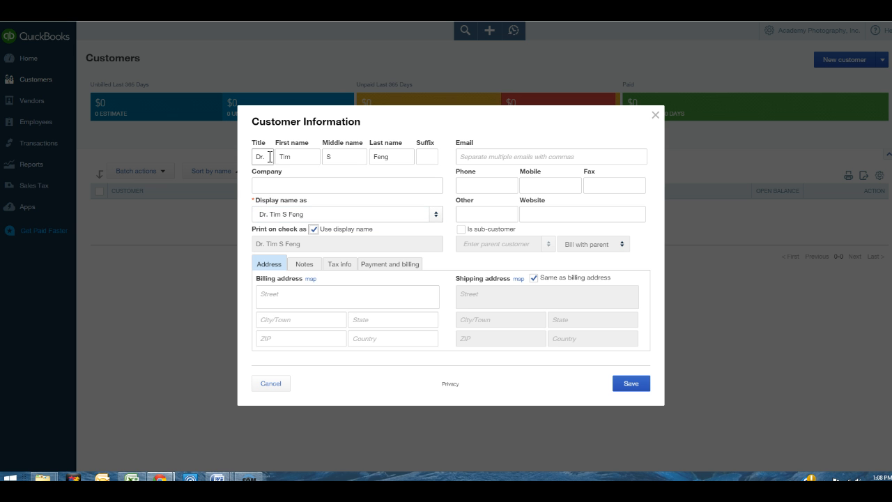
click(268, 291)
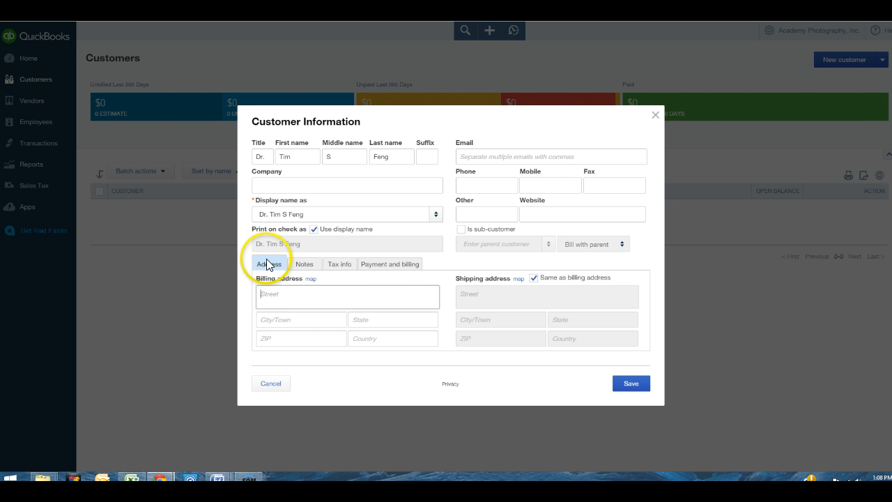
Enter the customer's billing street, city, state and ZIP code
click(272, 288)
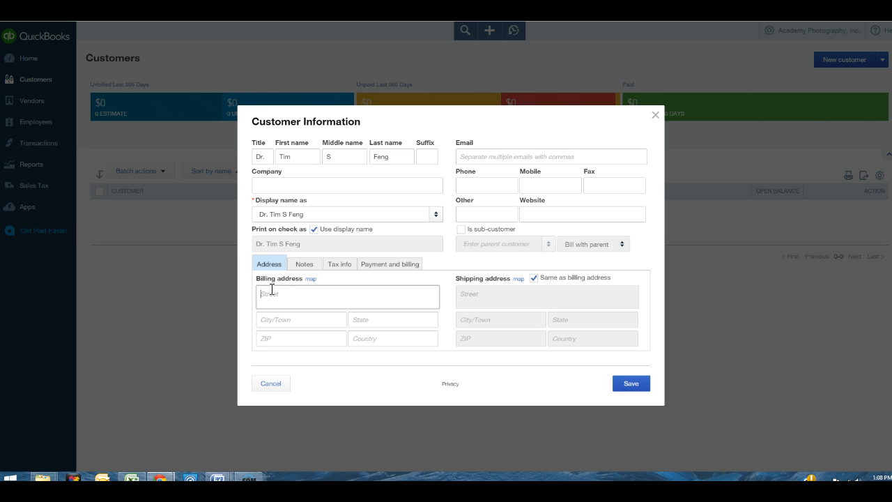
key(Tab)
text(San Jose)
key(Tab)
text(Ca)
key(Tab)
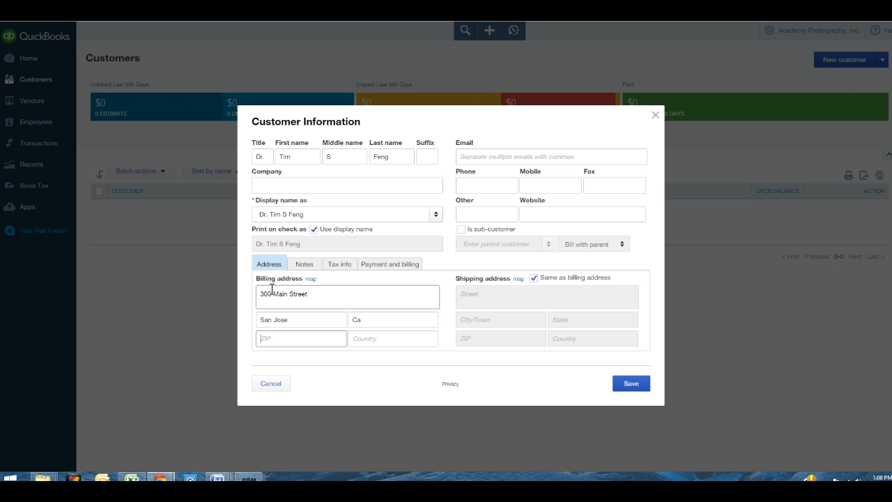
text(95111)
key(Tab)
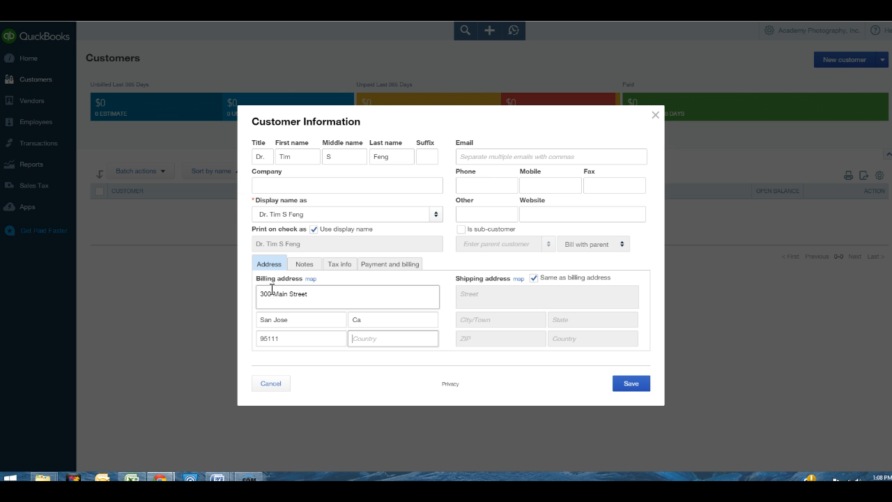
Add the customer's email address and phone number
click(477, 156)
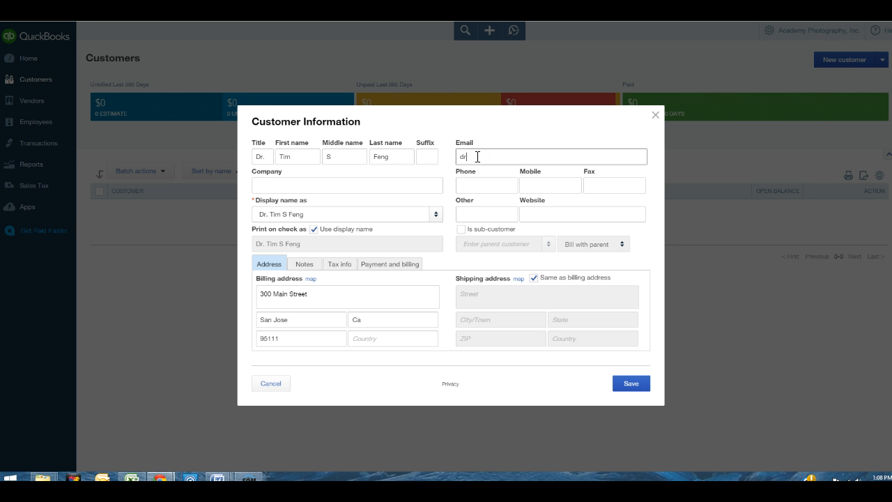
key(Tab)
key(Tab)
key(shift+Tab)
key(End)
key(BackSpace)
key(Tab)
Fill in the customer's mobile and fax numbers
text(408)
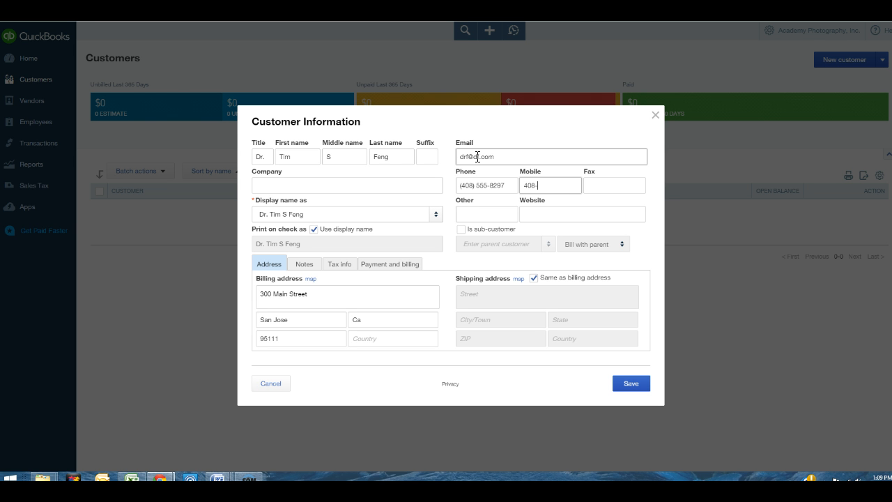
text(-555-67411)
key(Tab)
text(408)
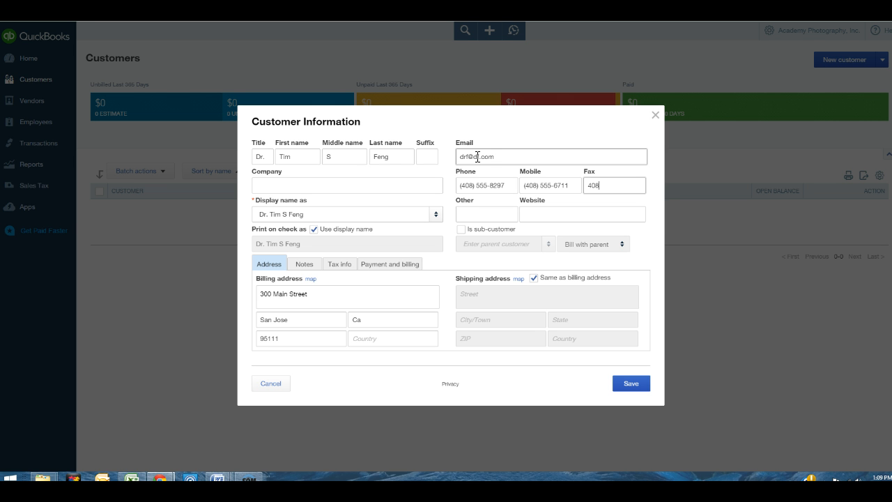
text(-555-8298)
key(Tab)
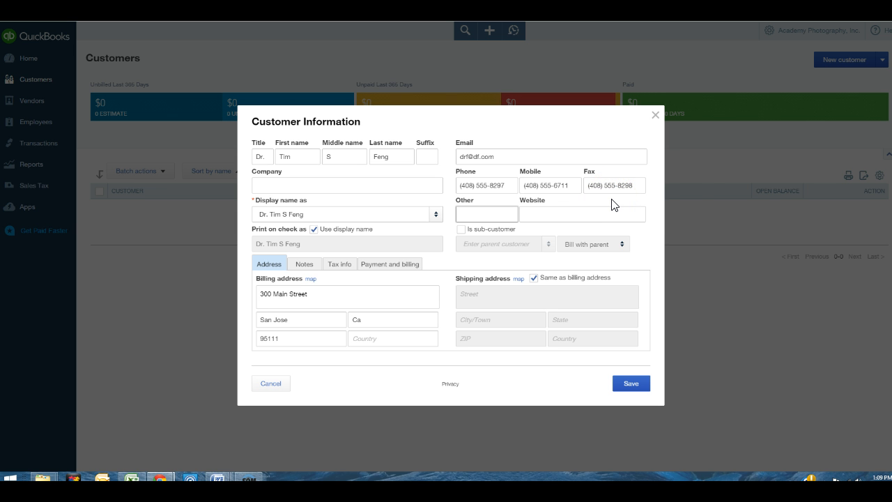
After checking the empty Notes section, enter the customer's tax resale number under Tax info
click(558, 217)
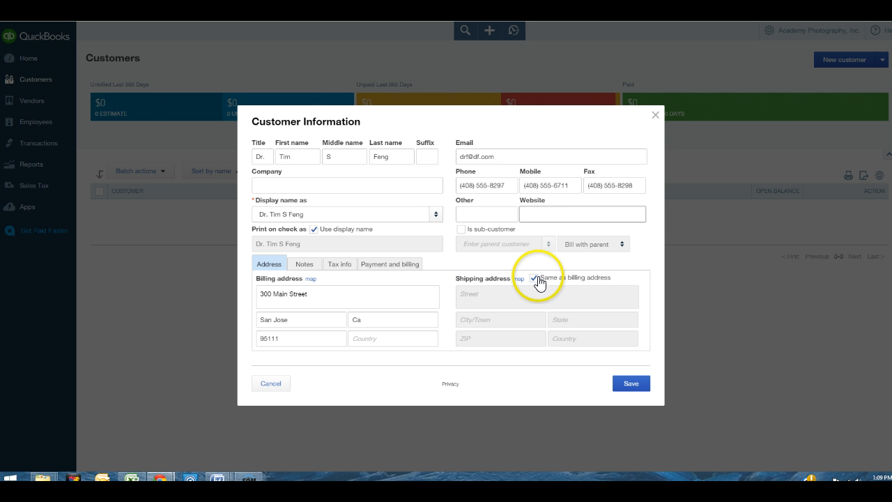
click(305, 264)
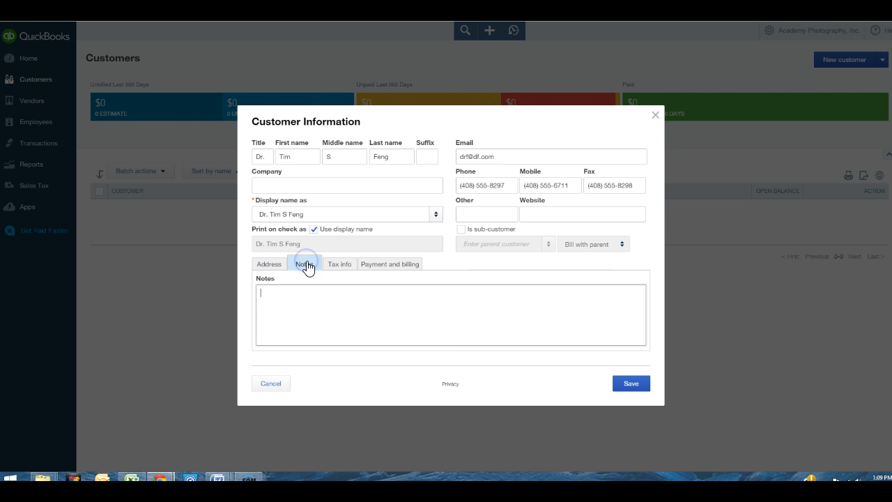
click(301, 314)
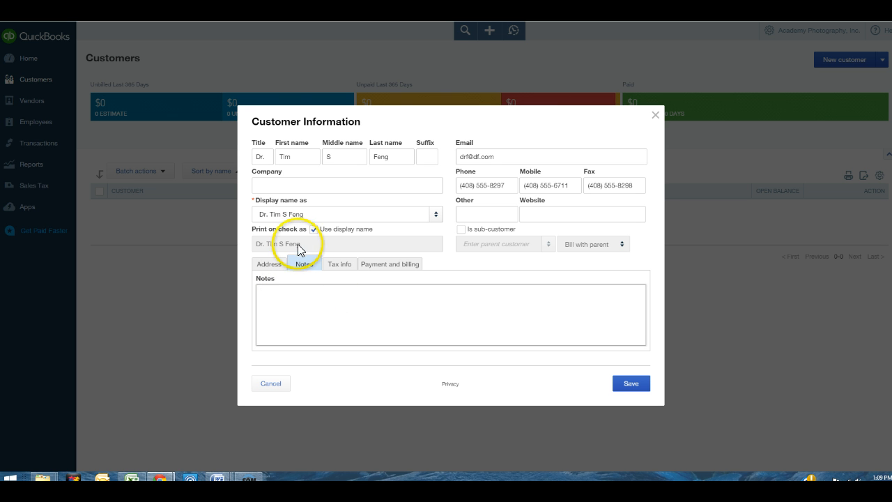
click(340, 267)
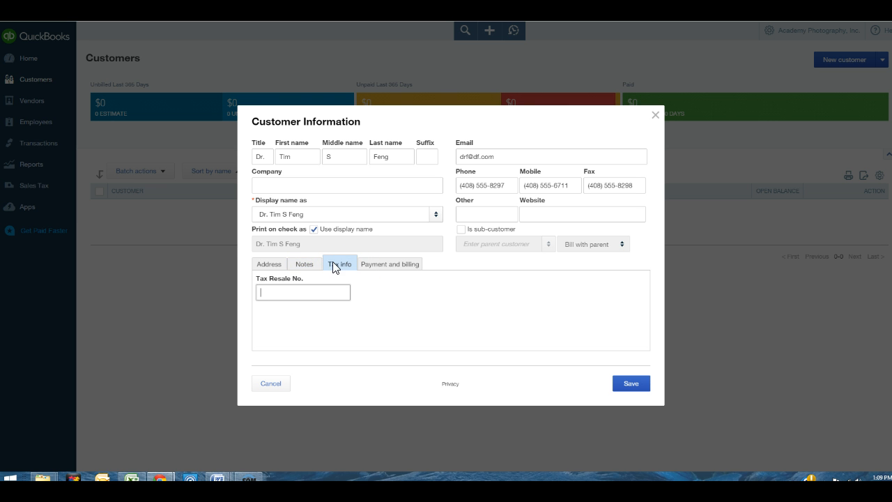
click(291, 290)
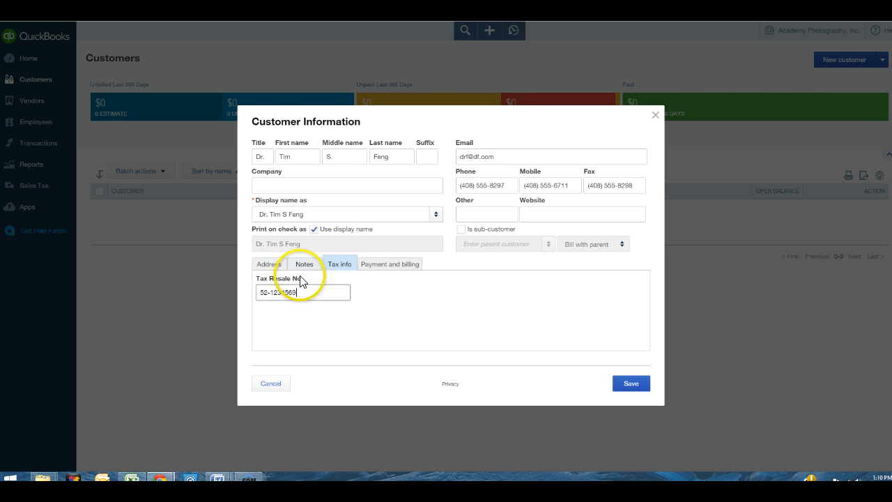
Set the customer's preferred payment method to Check on the Payment and billing tab
click(384, 266)
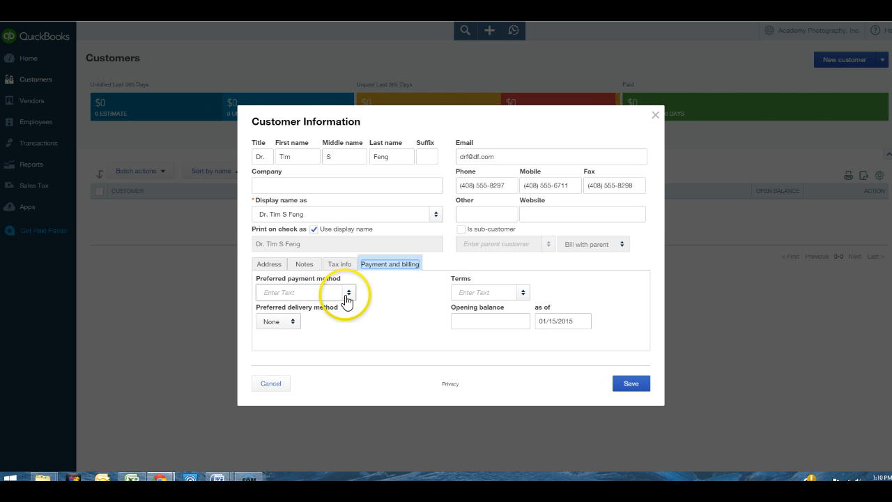
click(348, 294)
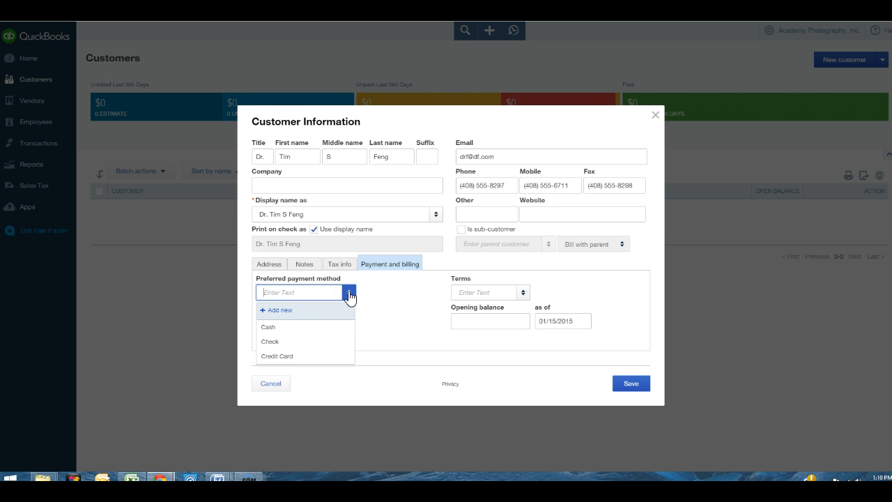
click(279, 341)
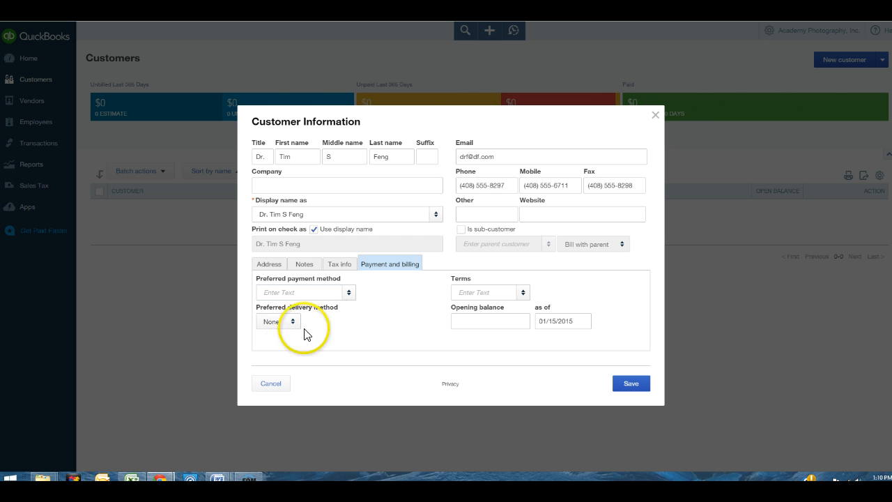
click(346, 295)
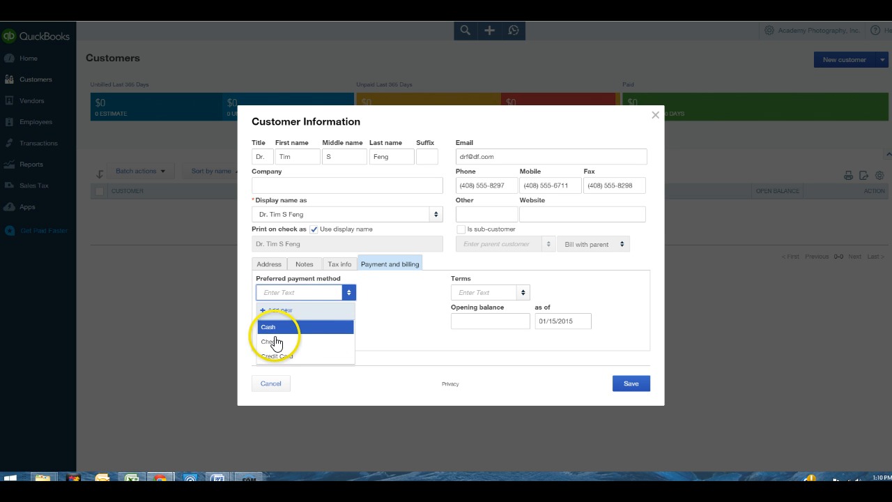
click(272, 348)
click(305, 291)
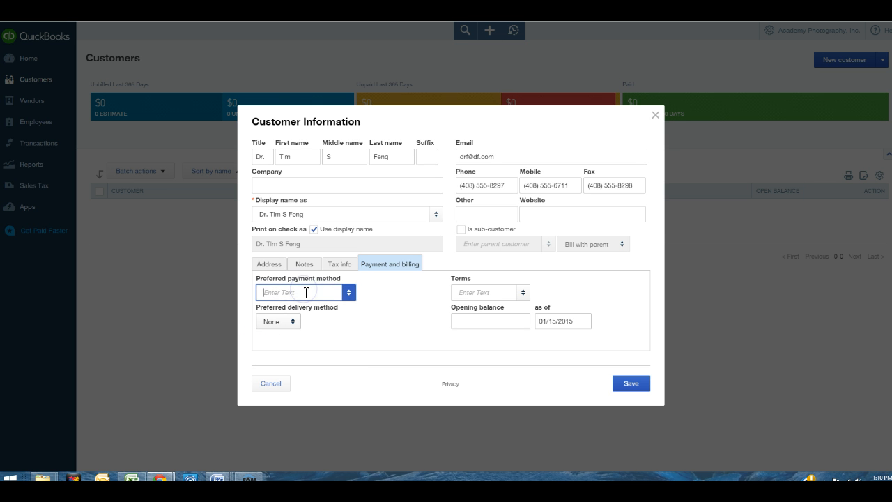
text(c)
click(285, 348)
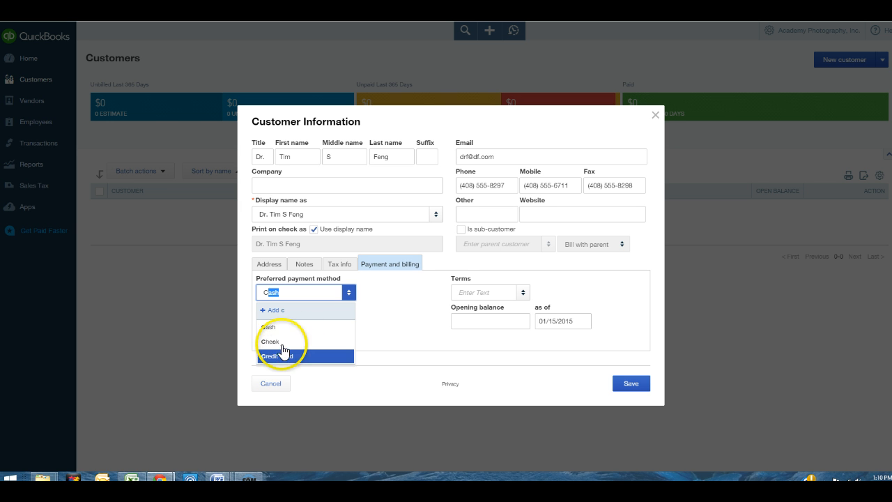
click(307, 296)
click(307, 295)
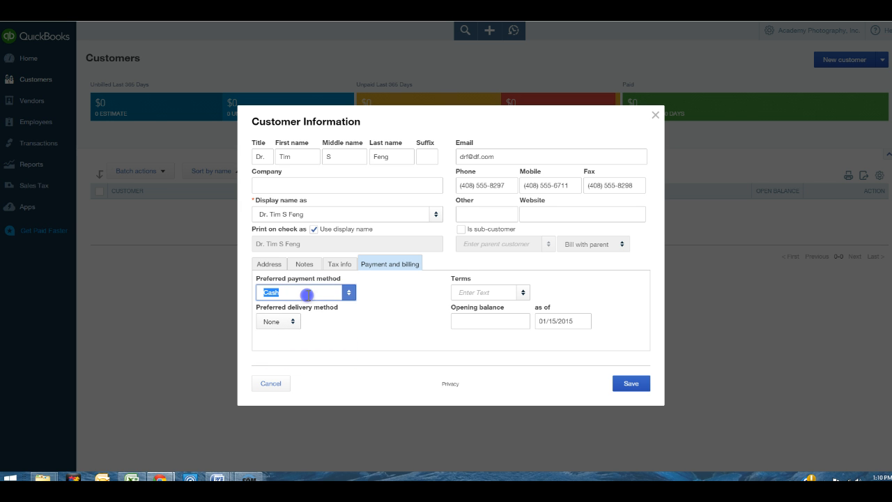
text(C)
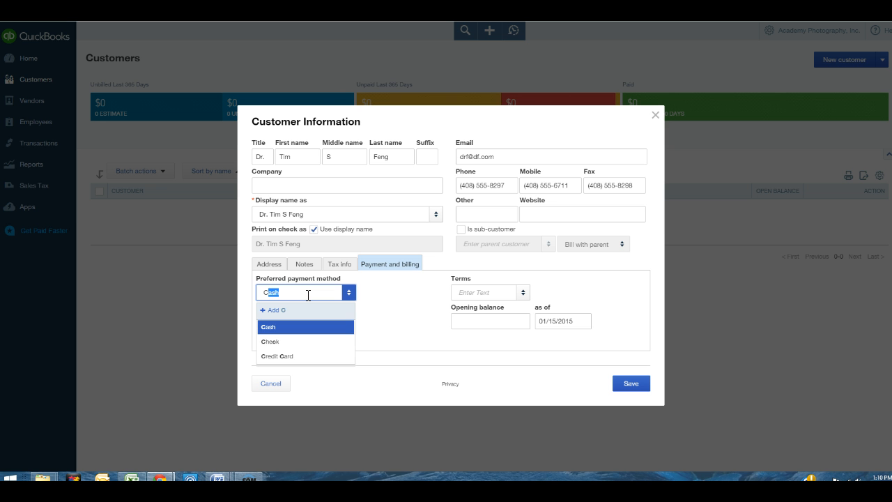
text(h)
key(Tab)
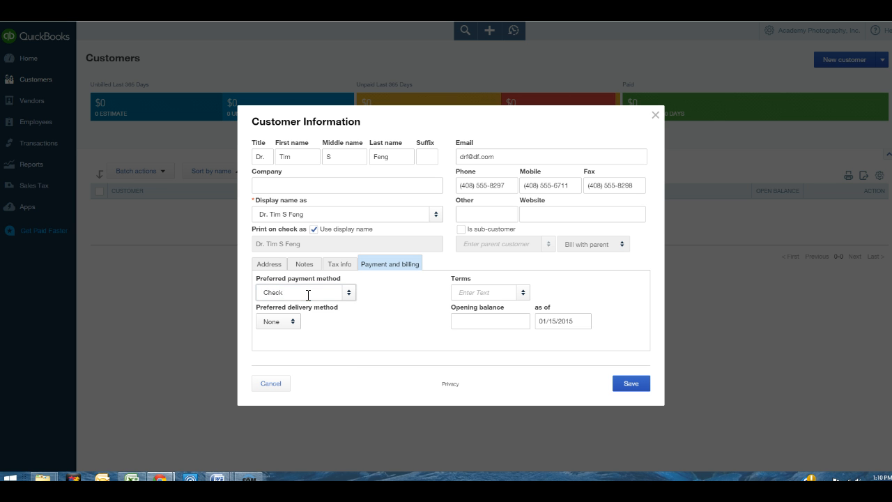
Choose Net 30 payment terms and save the customer record
click(519, 296)
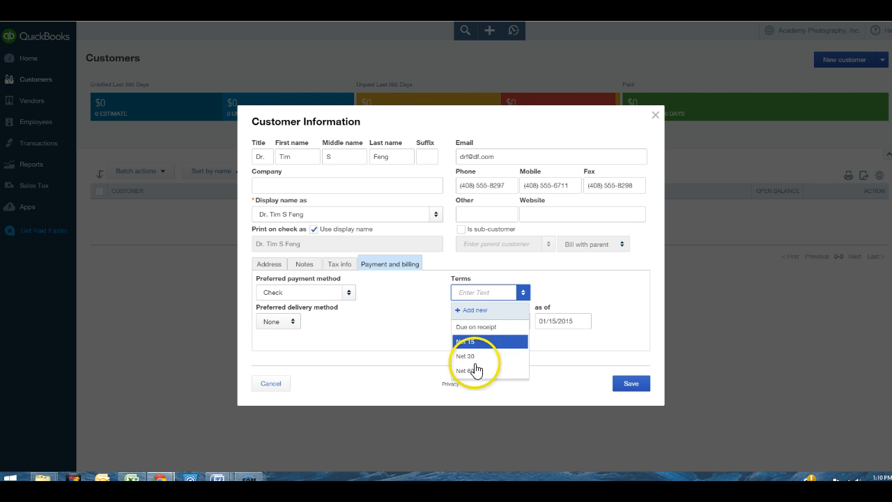
click(474, 360)
click(514, 319)
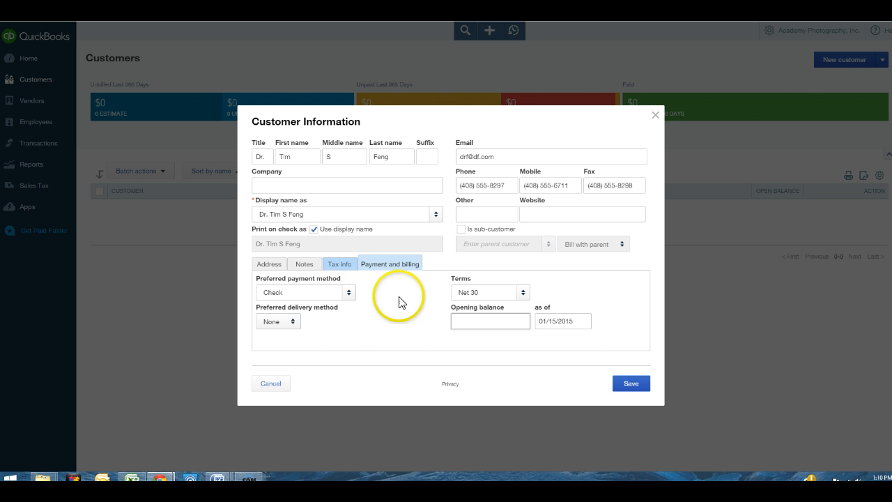
click(631, 384)
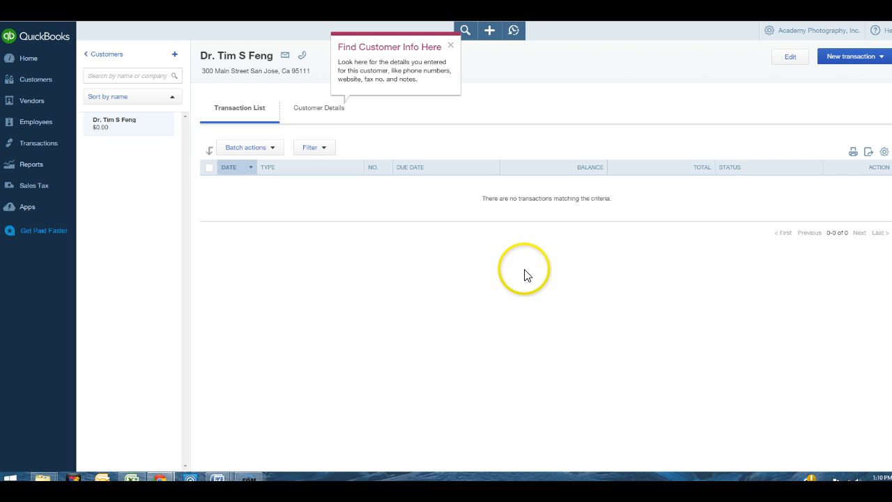
Go back to the Customers list, now showing the saved customer at $0.00
click(847, 63)
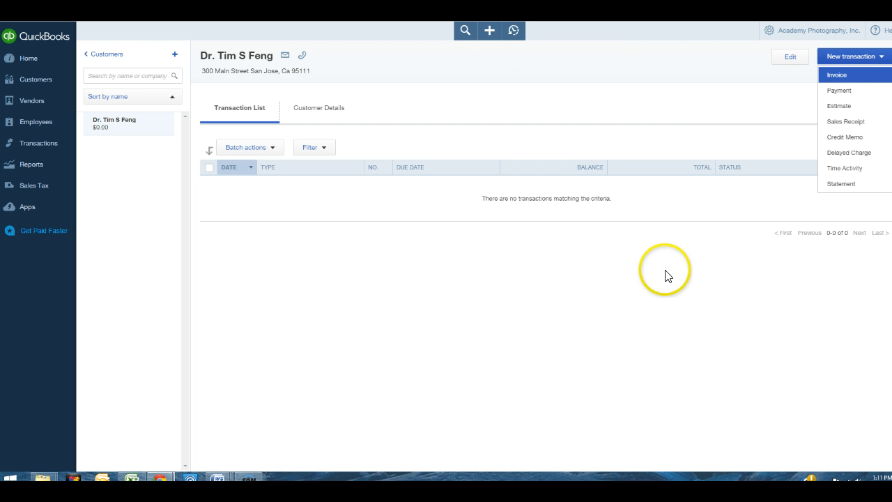
click(683, 287)
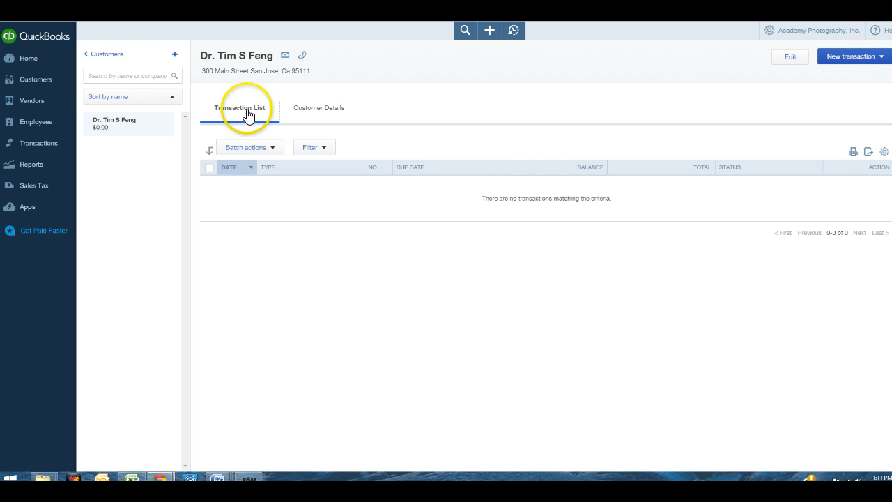
click(112, 53)
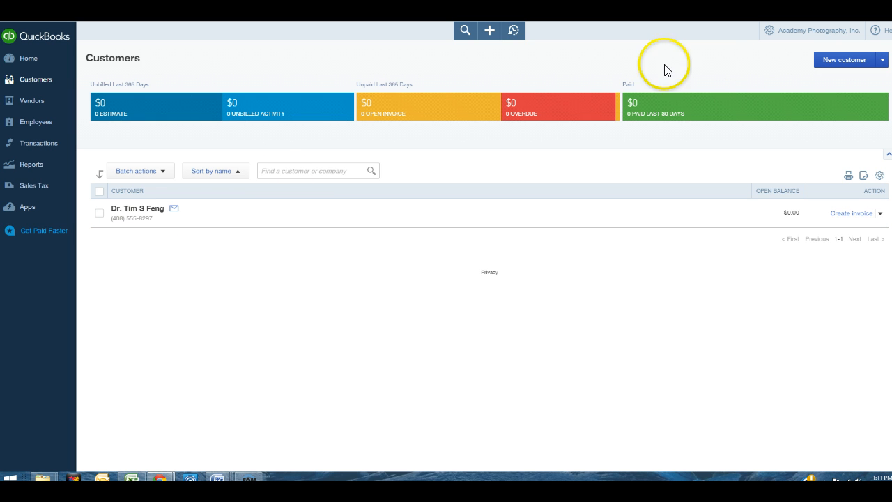
Start a second new customer and enter their first and last name
click(841, 61)
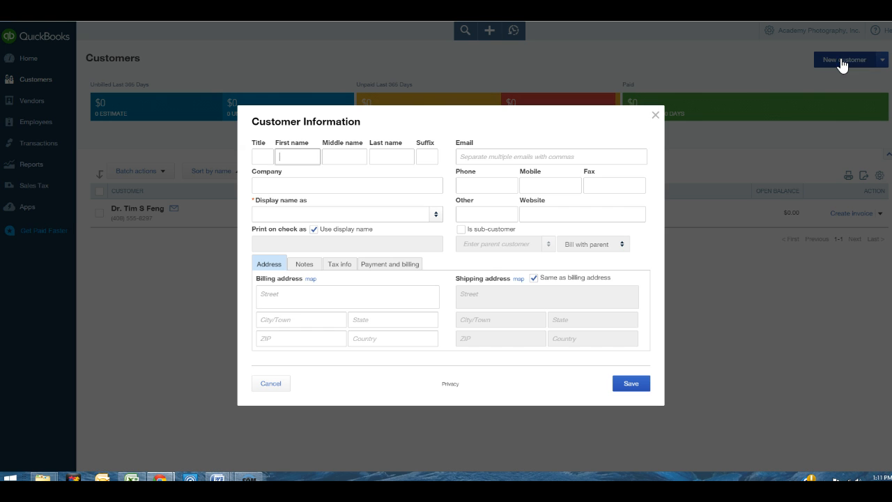
click(259, 155)
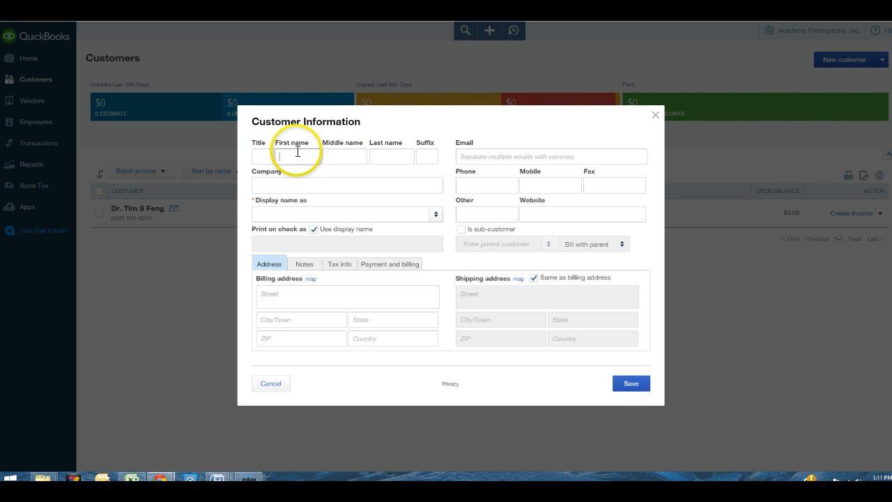
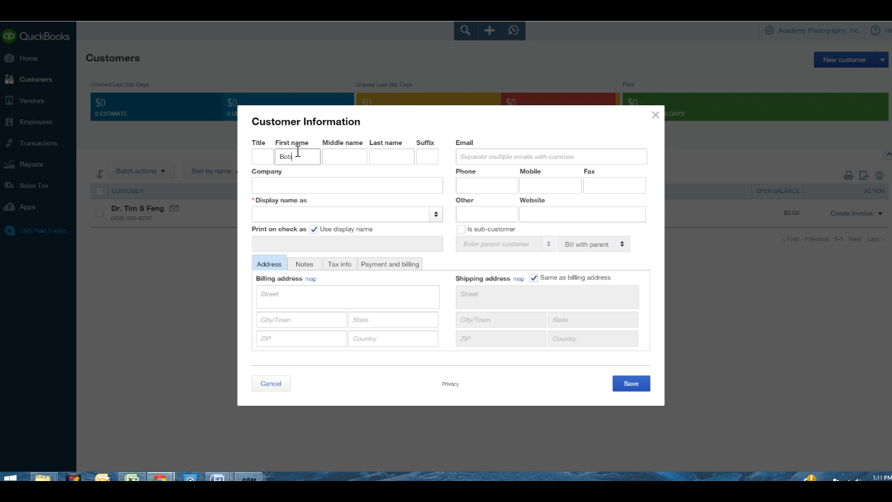
key(Tab)
key(Tab)
key(Tab)
key(Tab)
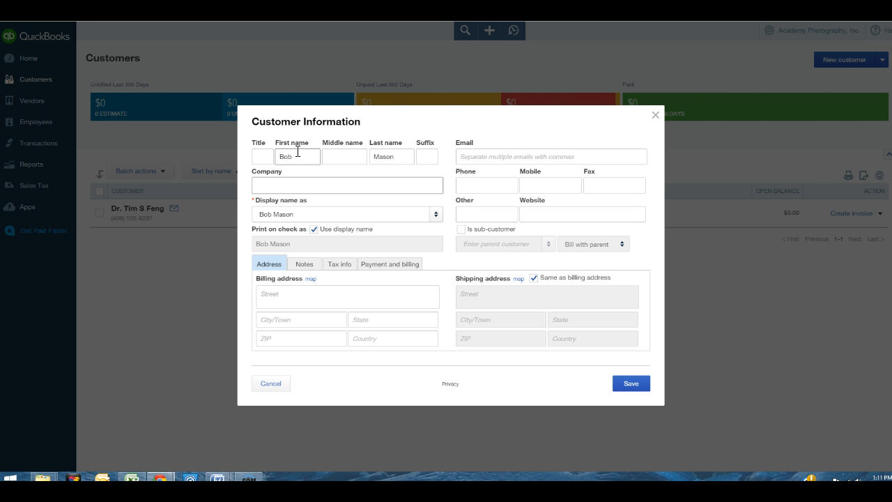
key(Tab)
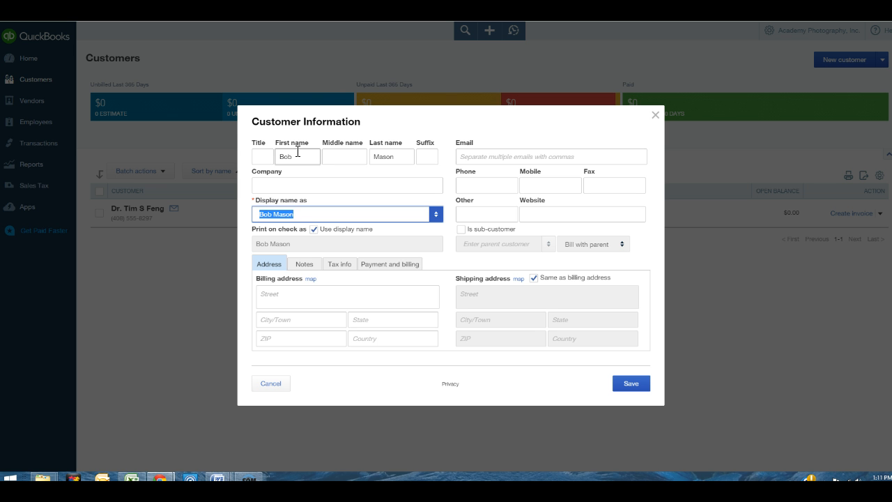
key(Tab)
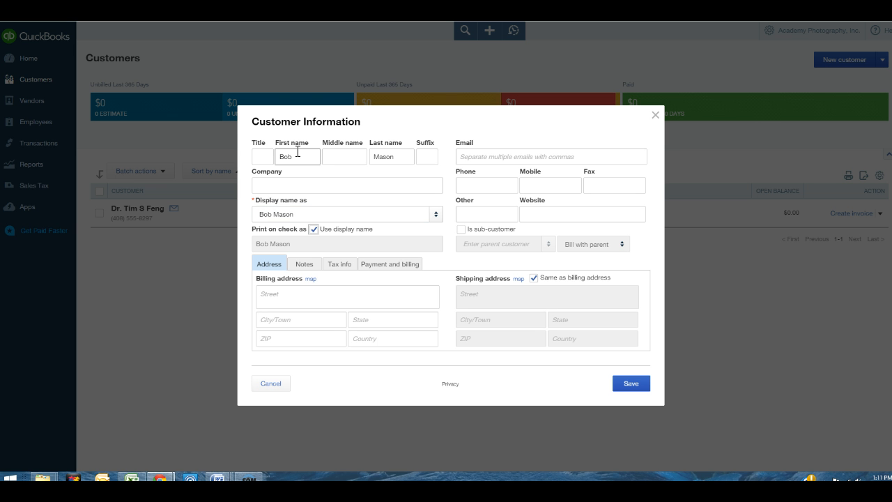
Enter the customer's billing street, city, state, ZIP and country USA
click(304, 297)
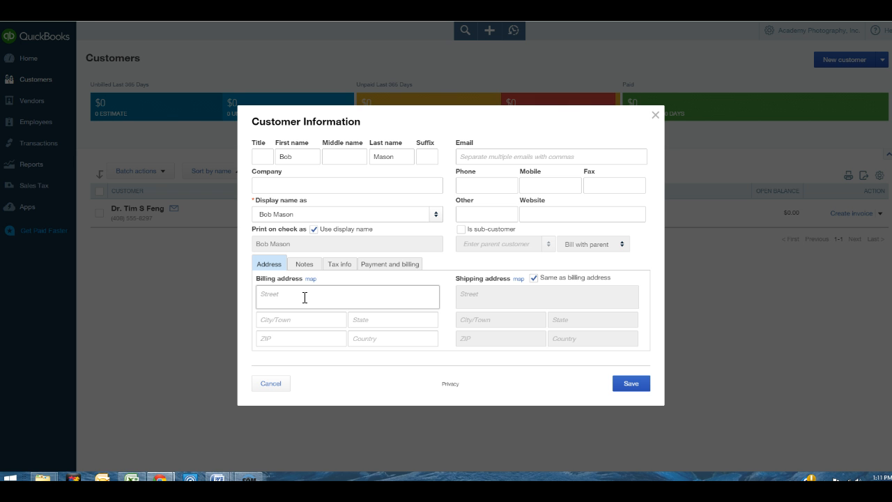
key(Tab)
text(Mogan H)
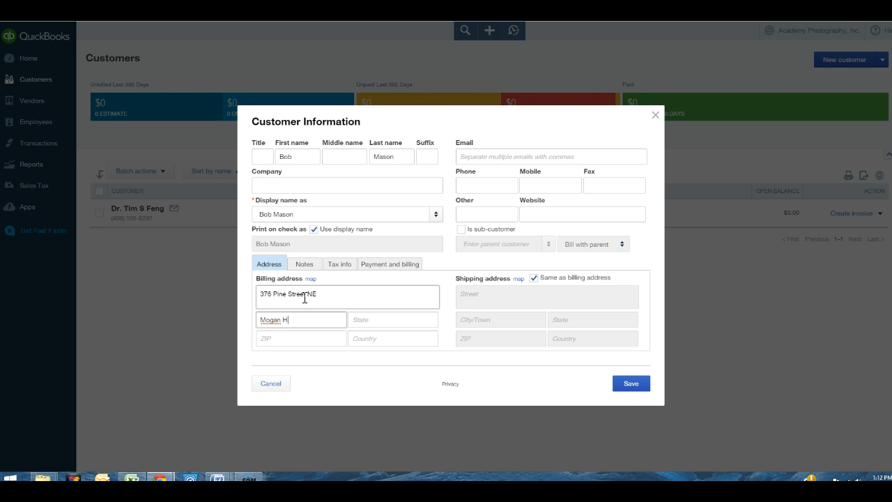
text(ill)
key(Tab)
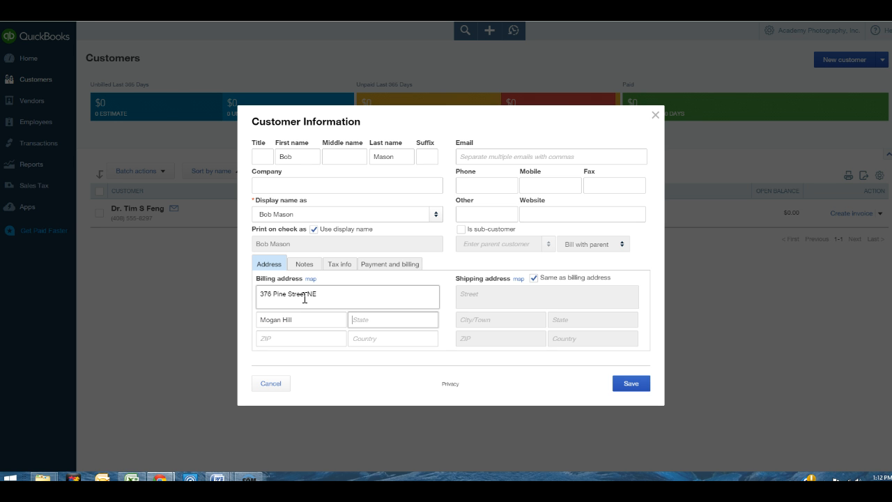
text(CA)
key(Tab)
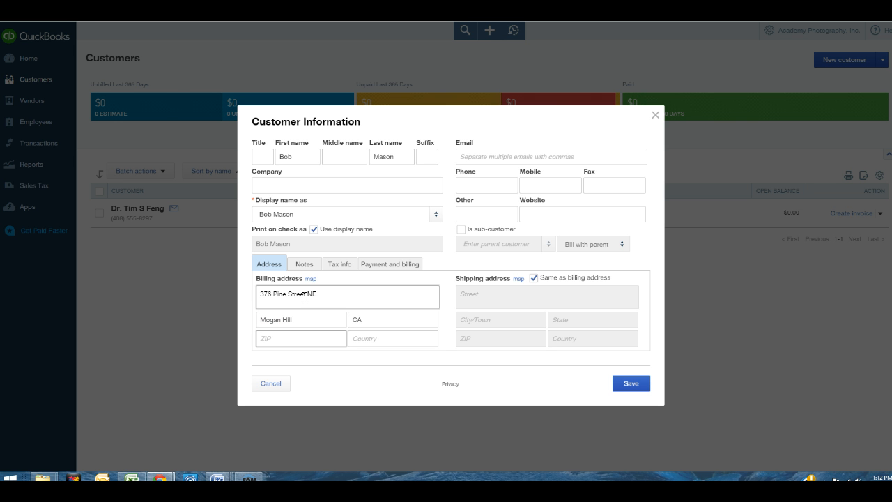
text(95111)
key(Tab)
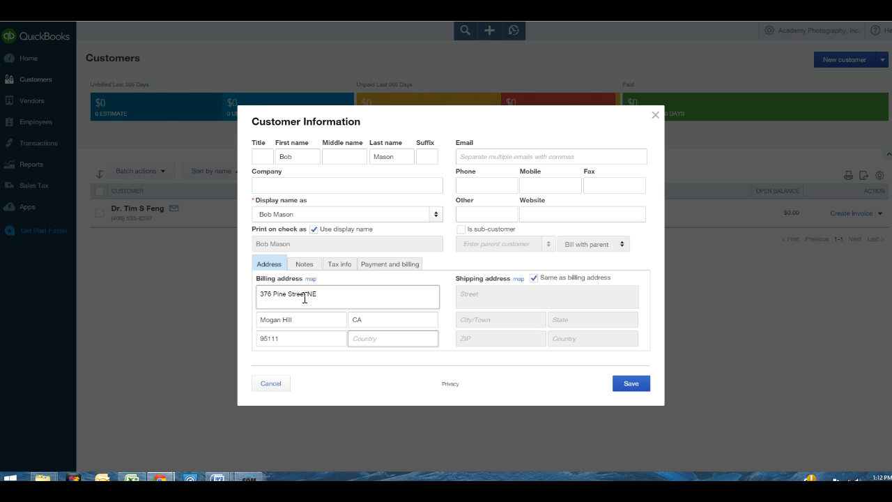
text(USA)
Add the customer's email address, phone number and fax number
click(519, 154)
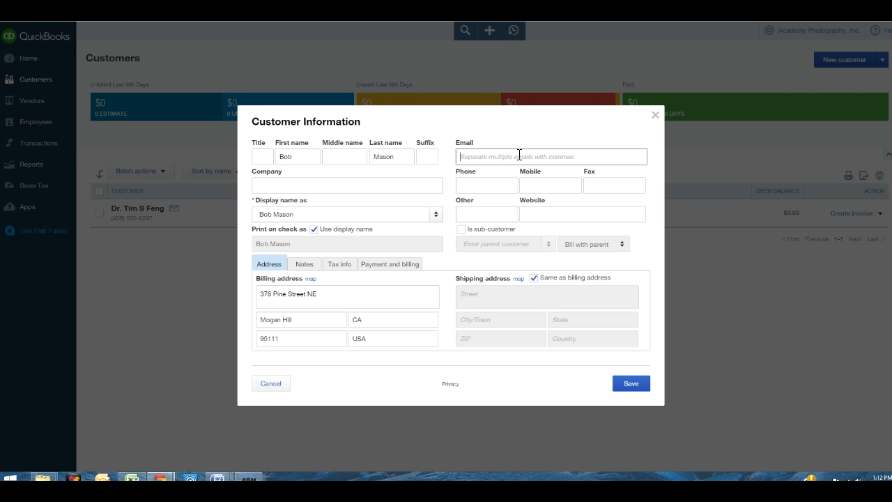
key(Tab)
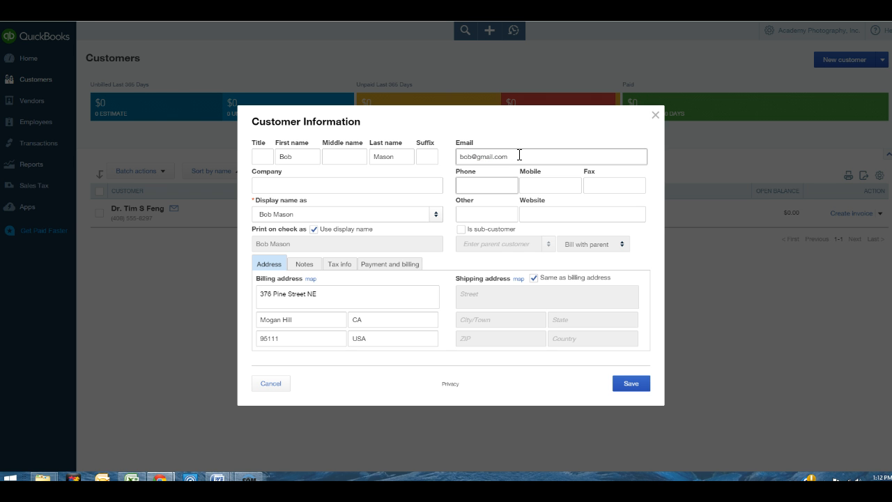
text(408-555-1212)
key(Tab)
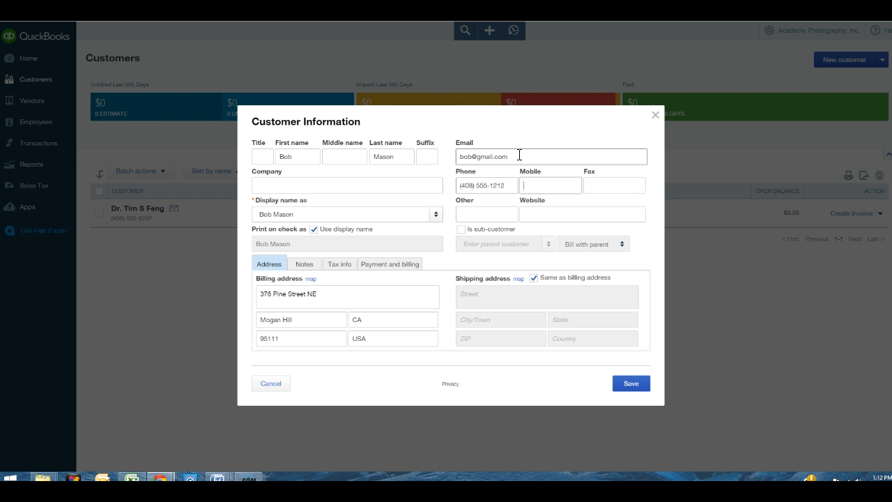
text(408-555-1212)
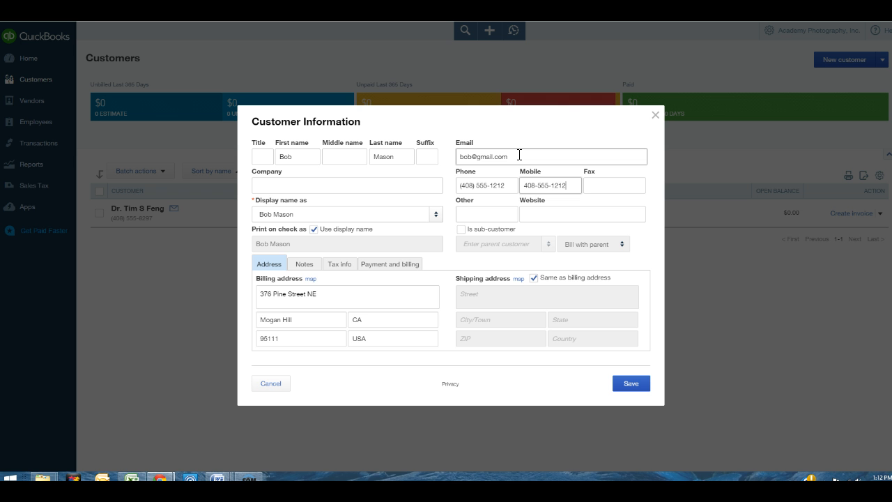
key(Tab)
text(408)
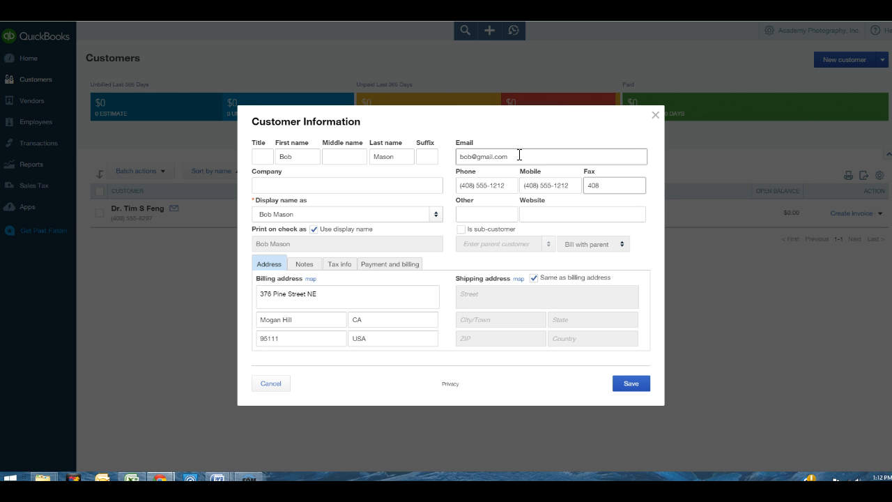
text(-555-1234)
key(Tab)
key(Tab)
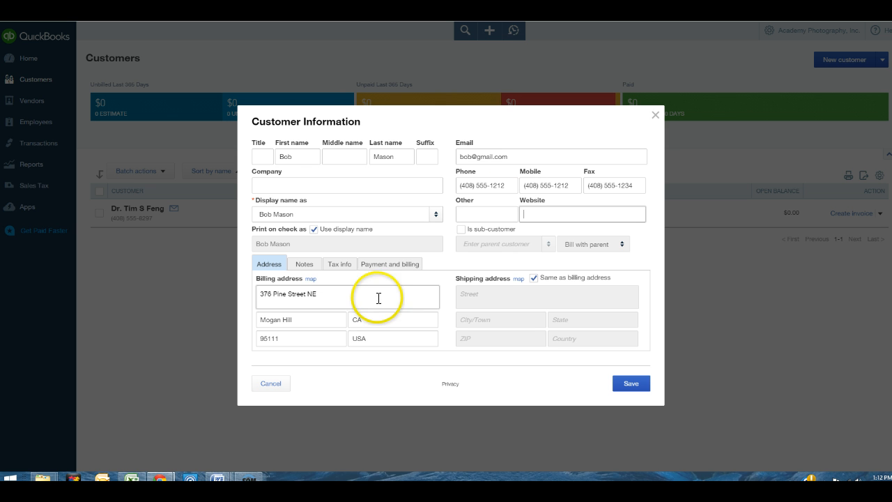
Enter the second customer's tax resale number under Tax info and save the record
click(340, 269)
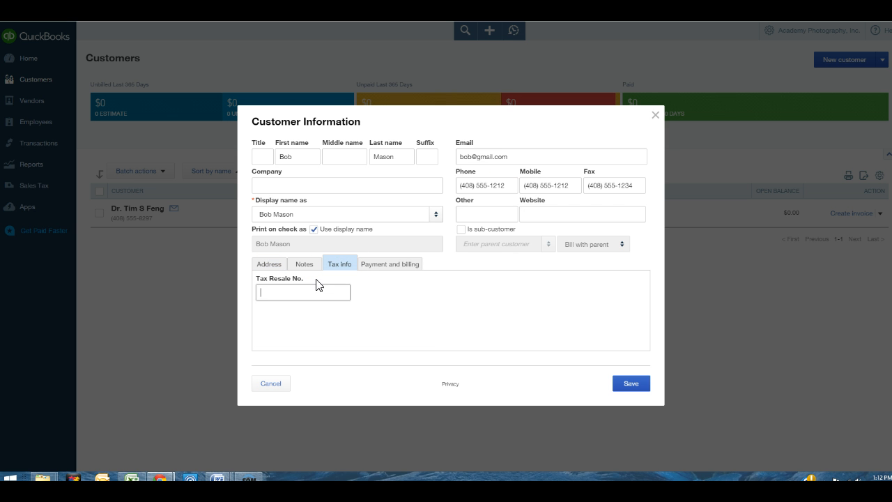
click(289, 289)
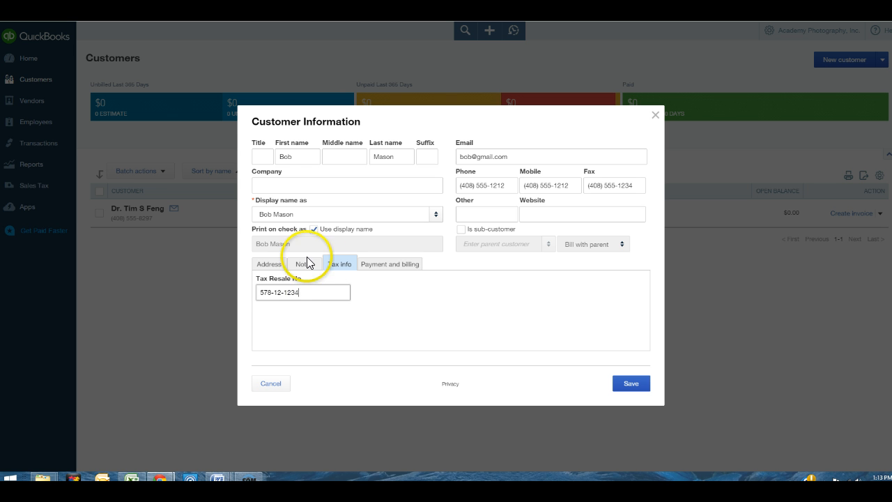
click(379, 295)
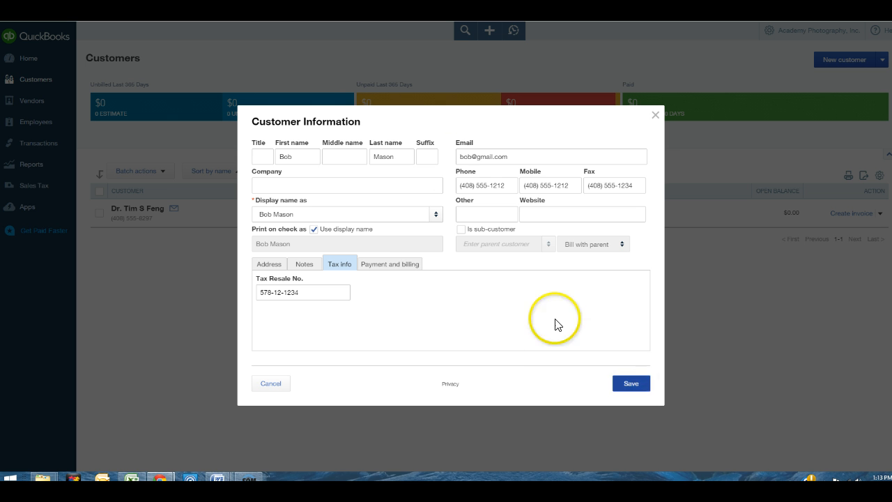
click(631, 384)
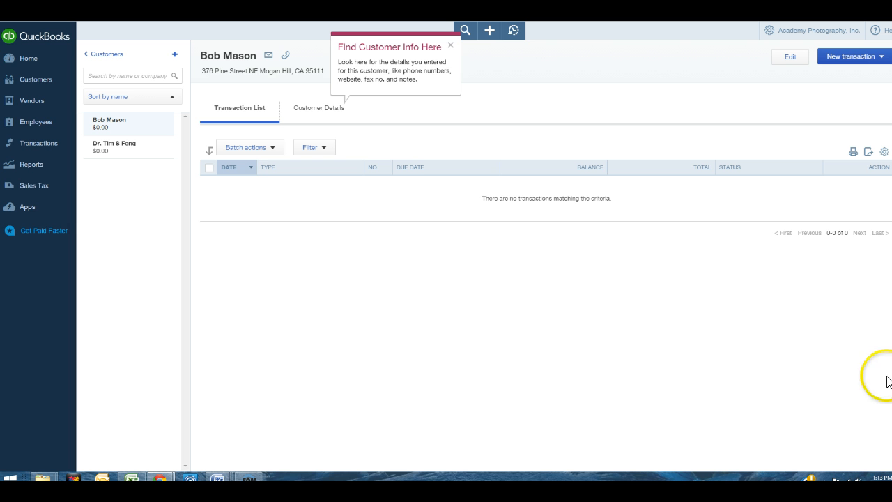
Return to the Customers list and start a third customer with first and last name
click(450, 45)
click(115, 56)
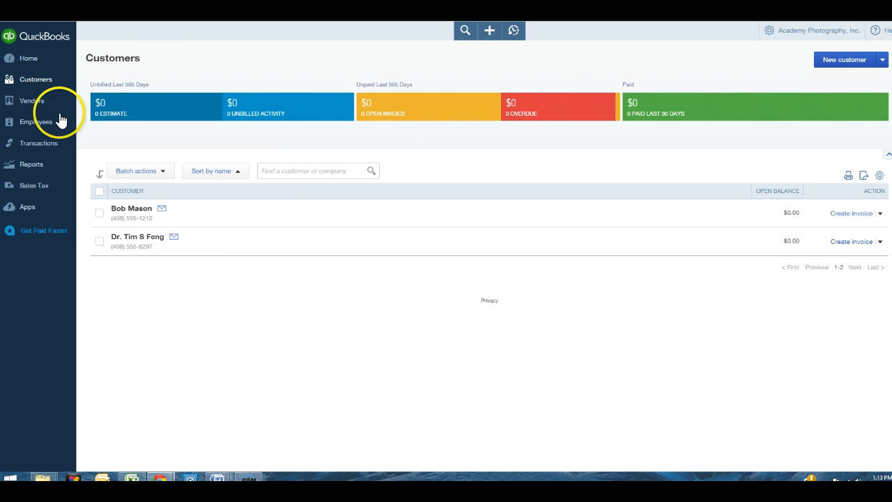
click(831, 61)
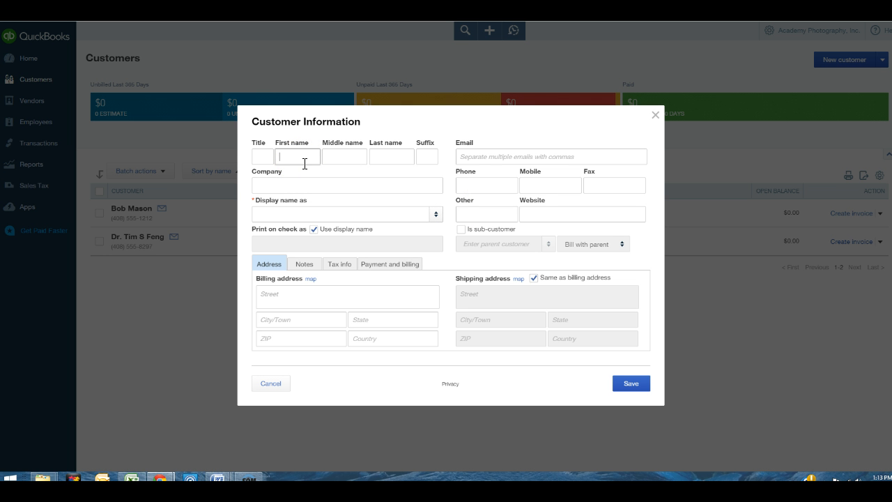
key(Tab)
key(Tab)
click(293, 184)
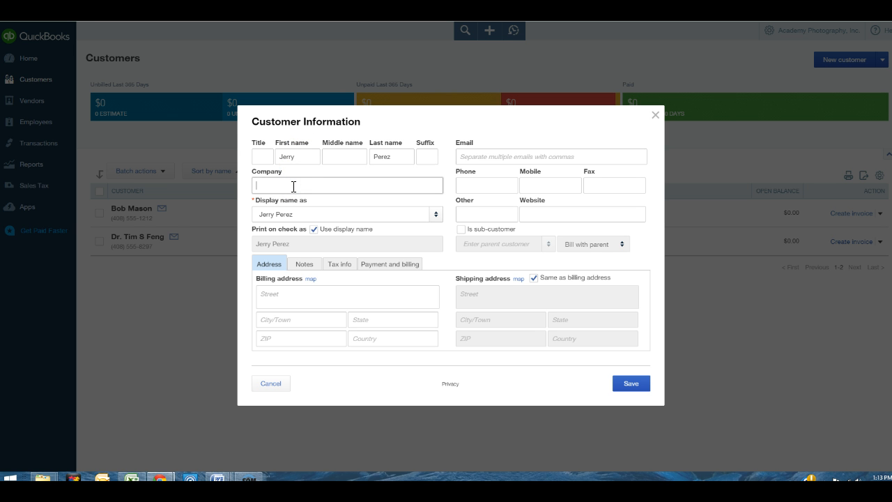
Enter the third customer's billing street, city and country
click(298, 299)
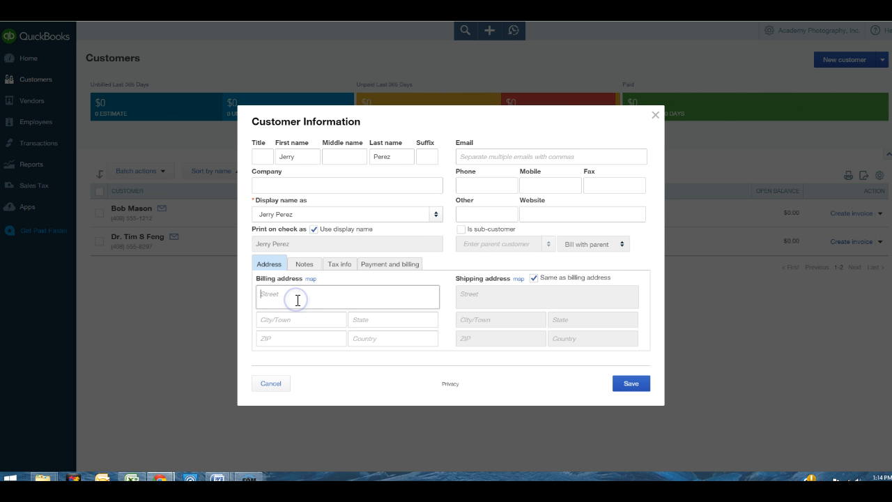
key(Tab)
text(San Jo)
key(Tab)
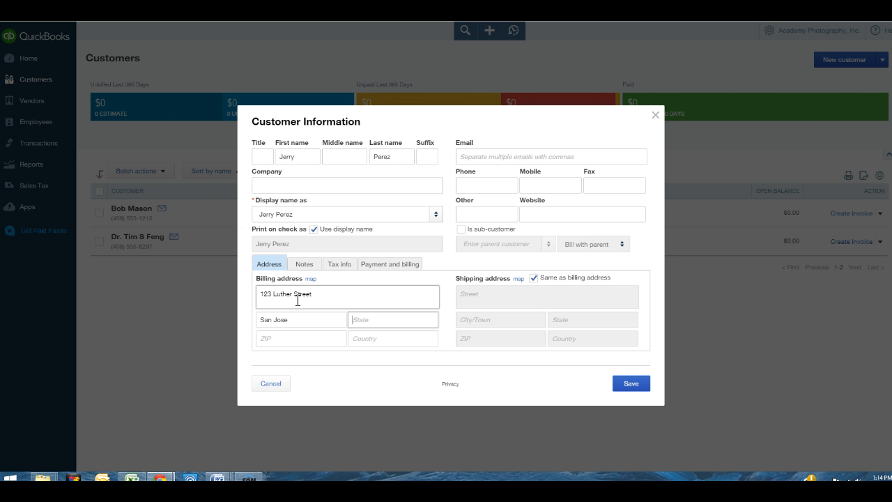
key(Tab)
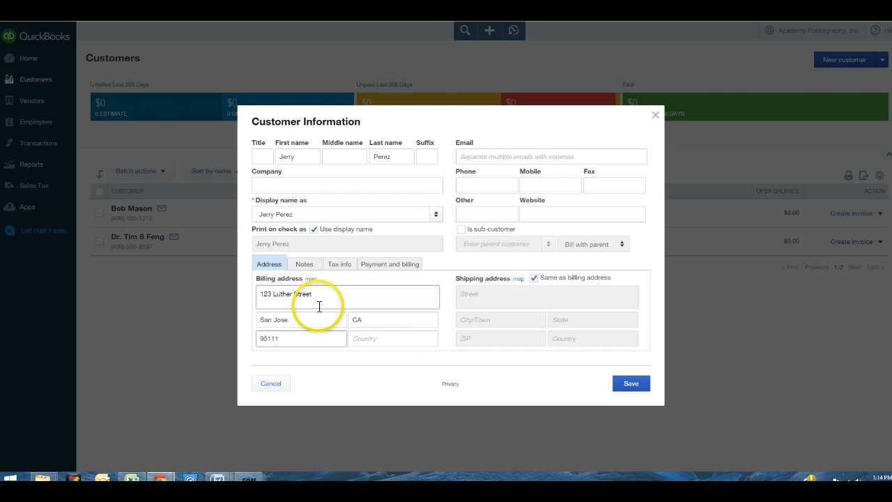
click(379, 340)
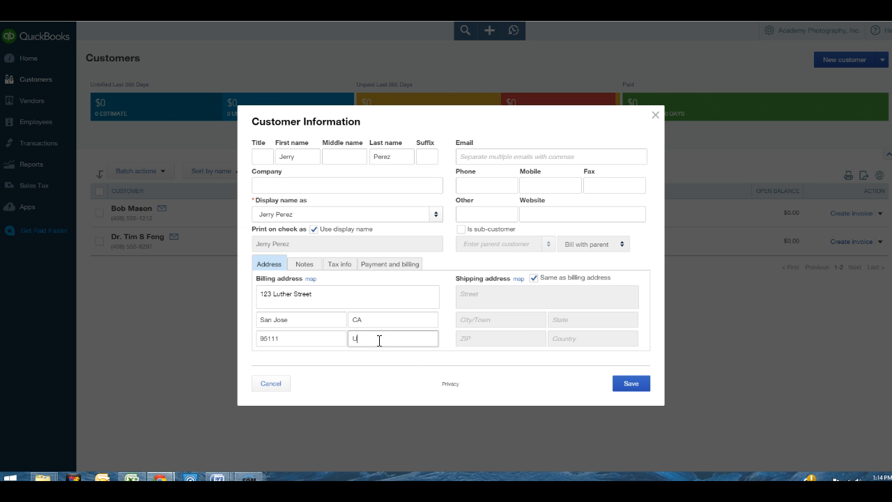
click(497, 155)
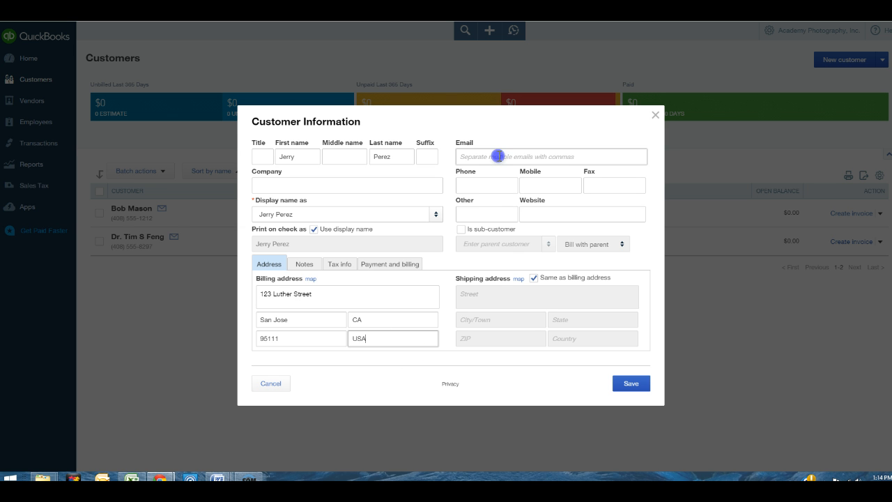
Add the third customer's phone number and switch to the Tax info section
click(482, 183)
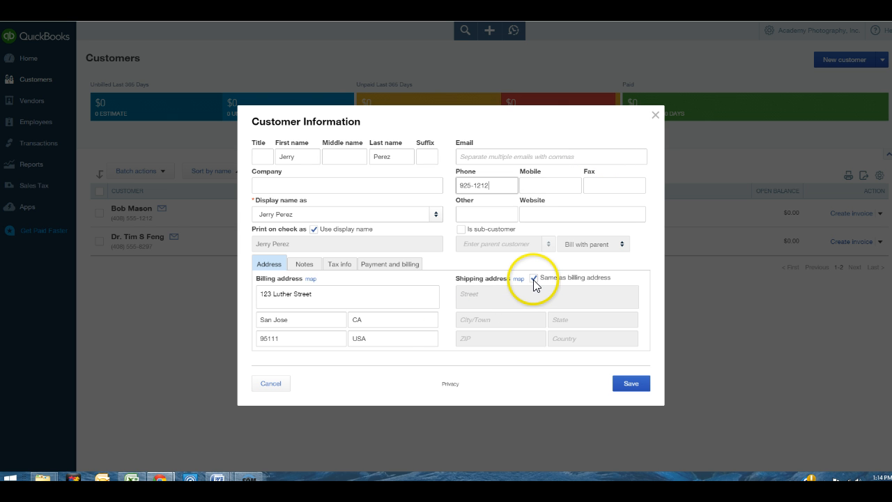
click(305, 269)
click(340, 264)
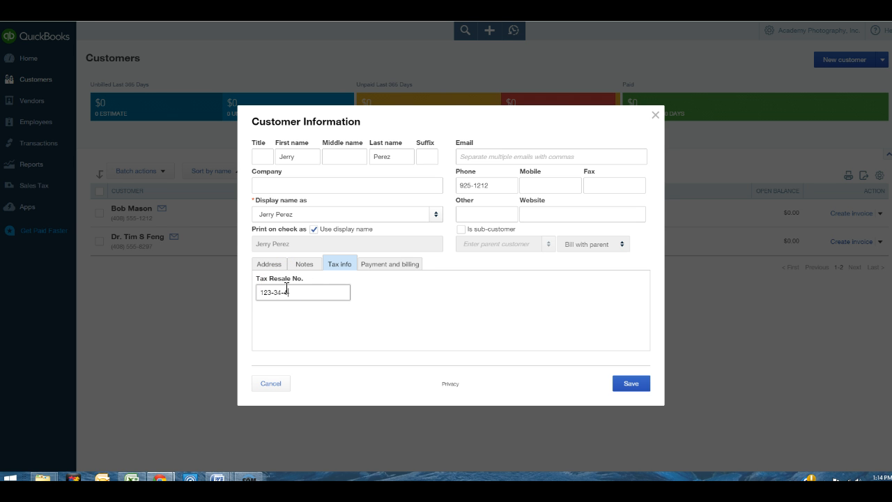
Set the customer's preferred payment method to Check on the Payment and billing details
click(382, 269)
click(347, 296)
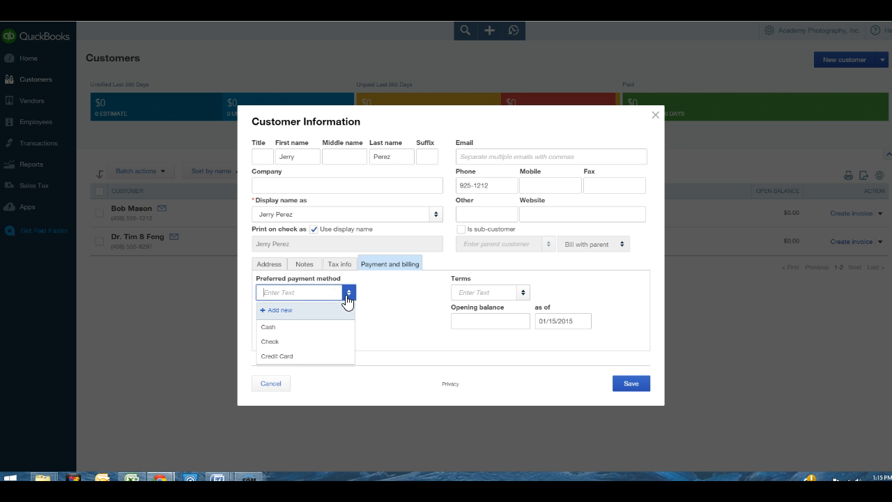
click(272, 344)
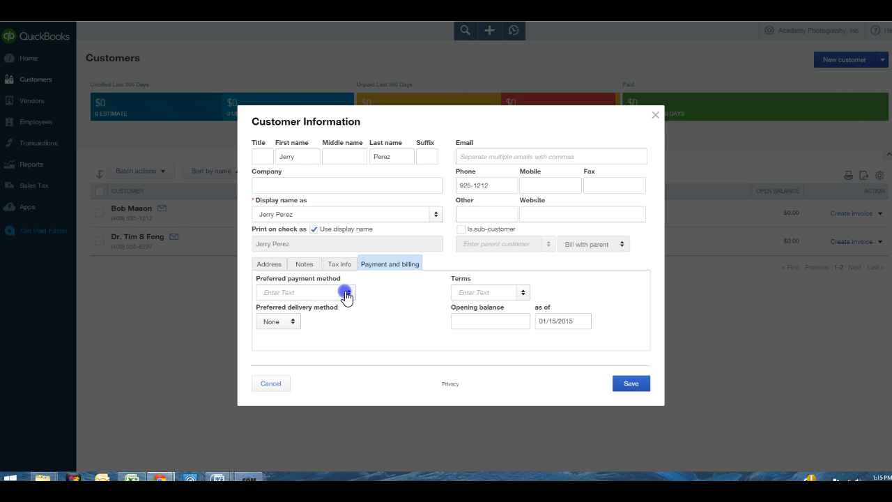
click(348, 294)
click(347, 295)
click(345, 296)
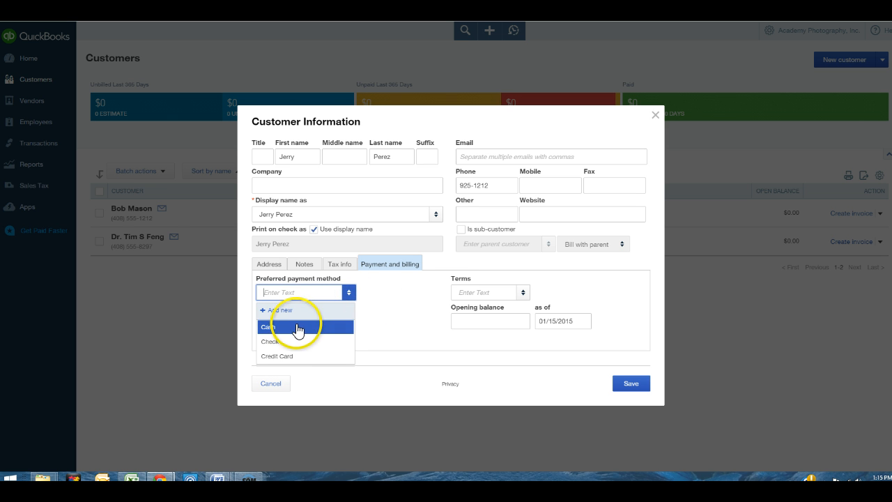
click(271, 342)
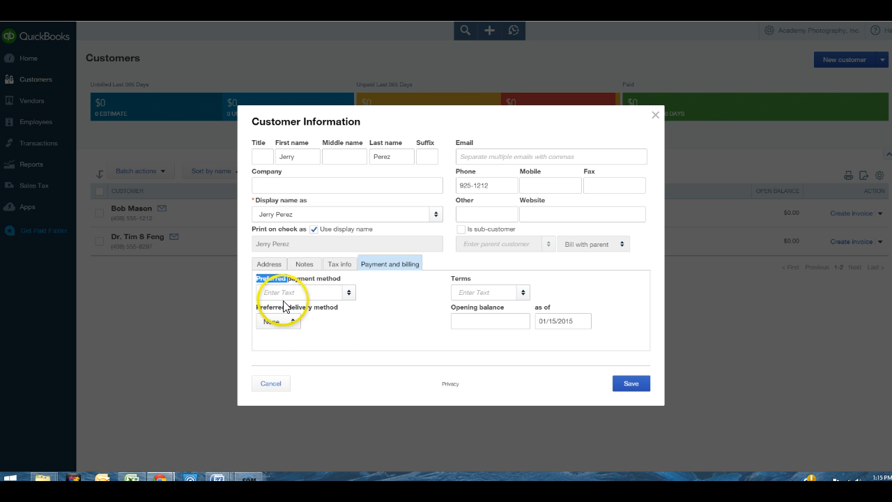
click(286, 293)
click(346, 294)
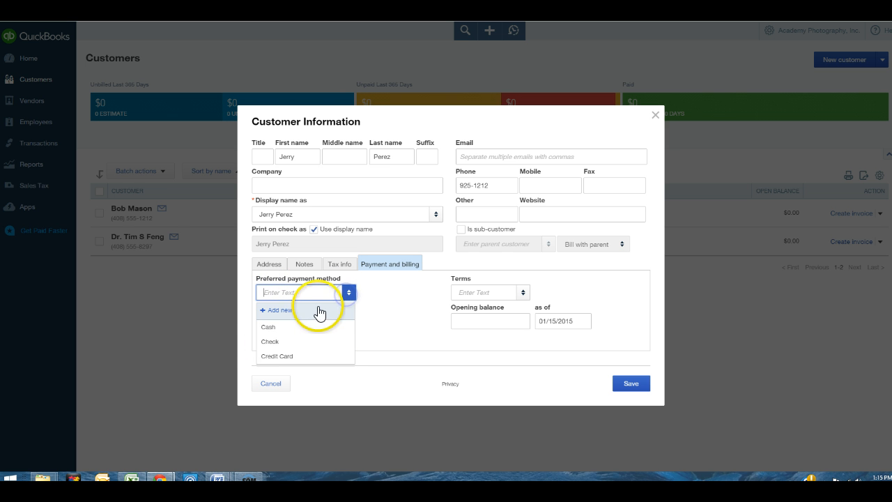
text(c)
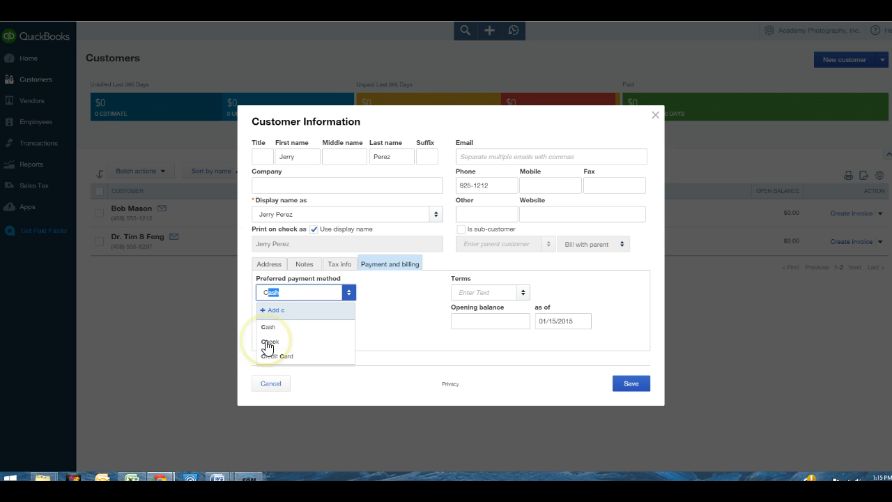
text(h)
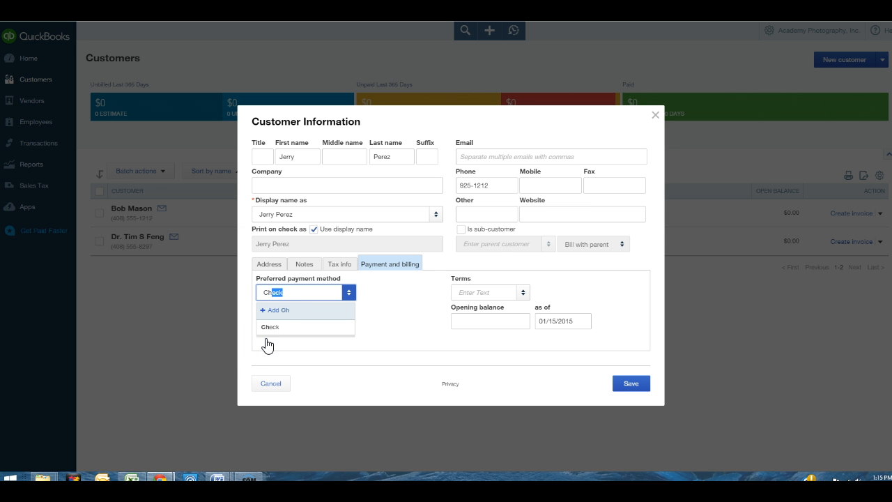
click(272, 328)
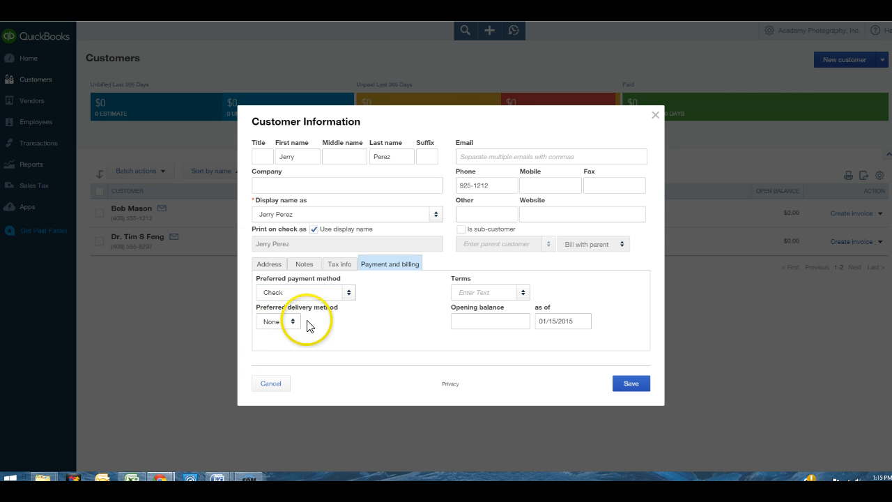
Set the payment terms to Net 30 and save the new customer
click(522, 293)
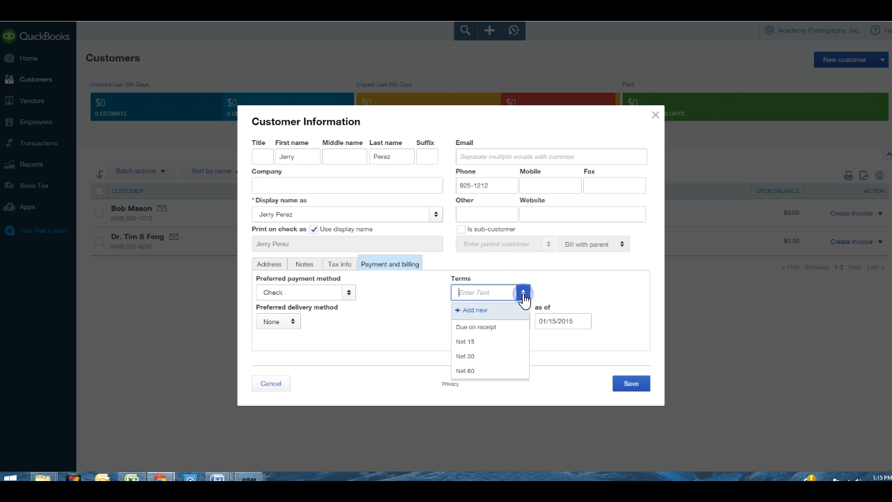
click(466, 356)
click(521, 293)
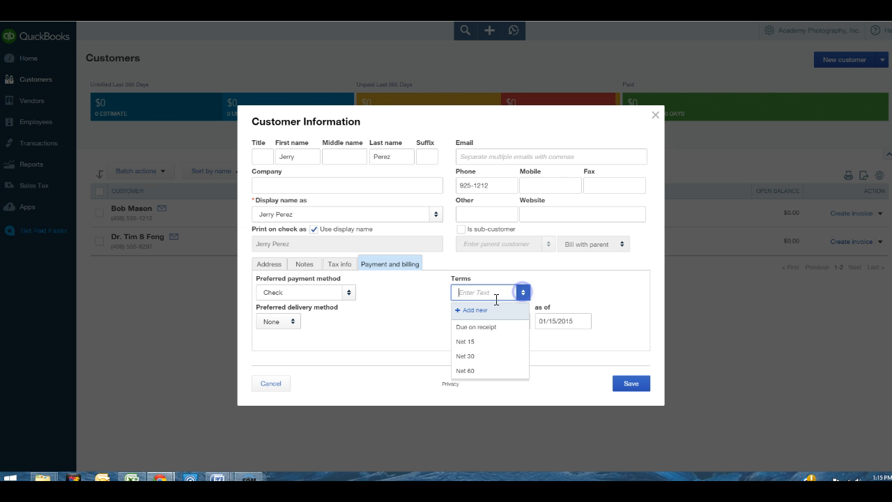
click(466, 329)
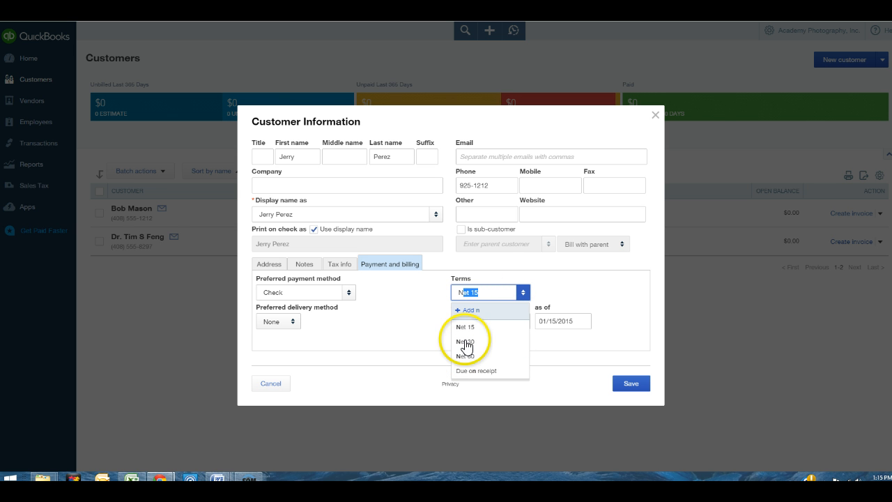
click(523, 294)
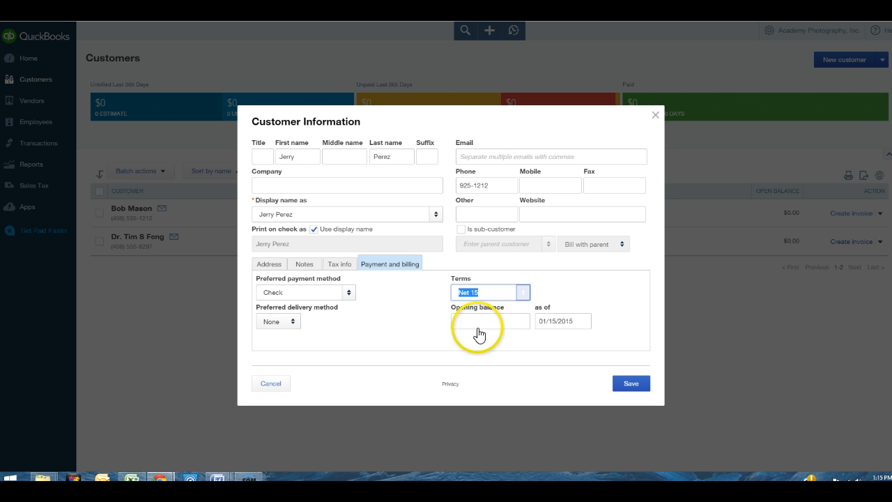
click(469, 360)
click(478, 291)
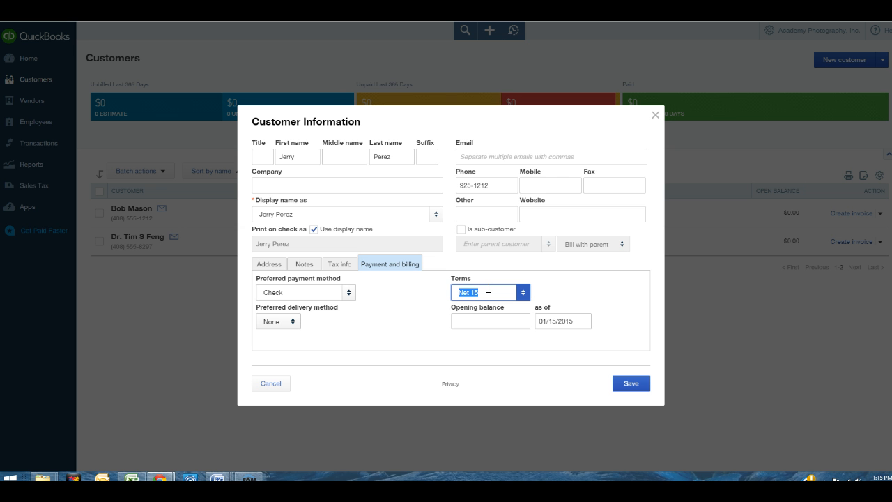
text(Net 30)
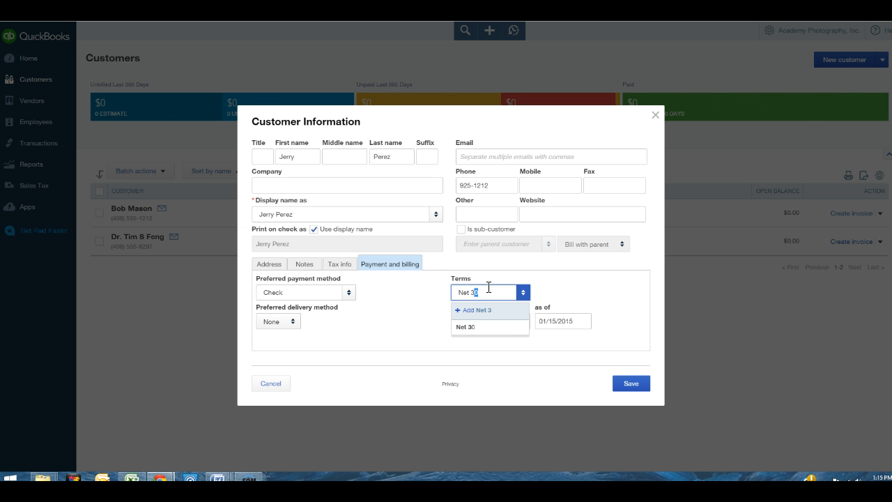
click(477, 327)
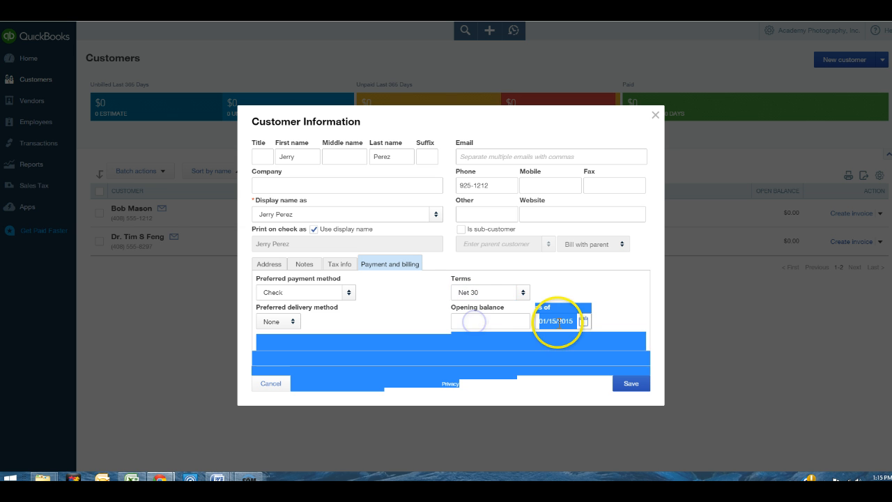
click(491, 320)
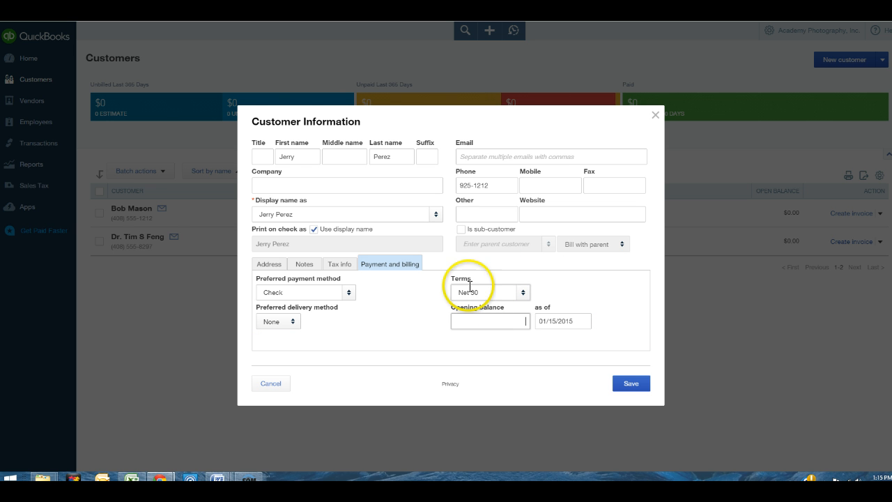
click(630, 385)
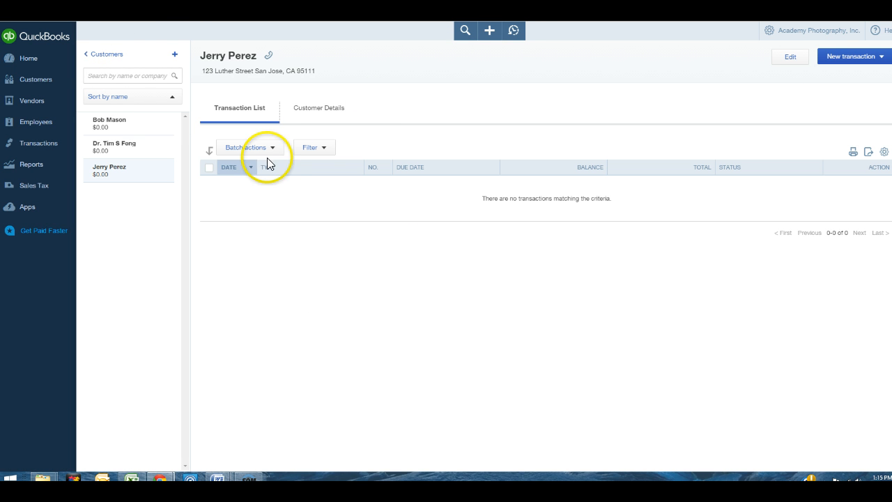
Return to the Customers list, now showing all three customers with phone numbers
click(115, 55)
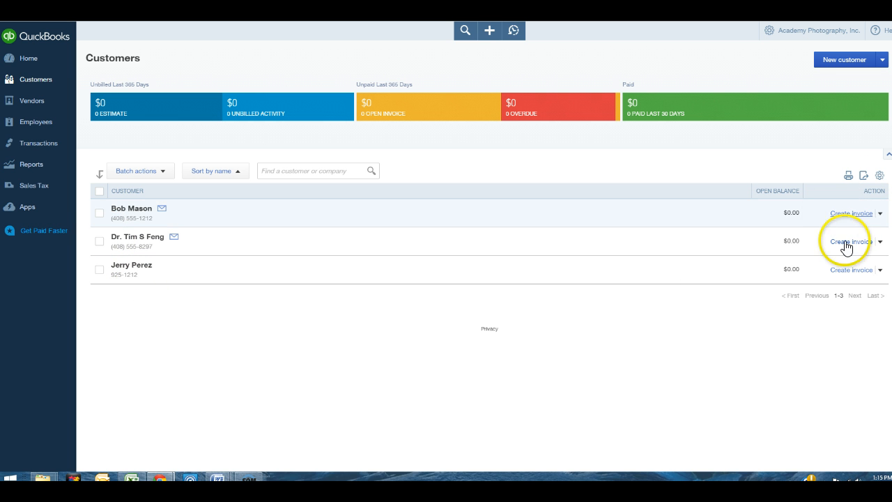
Open the print preview of the three-customer Academy Photography list
click(848, 179)
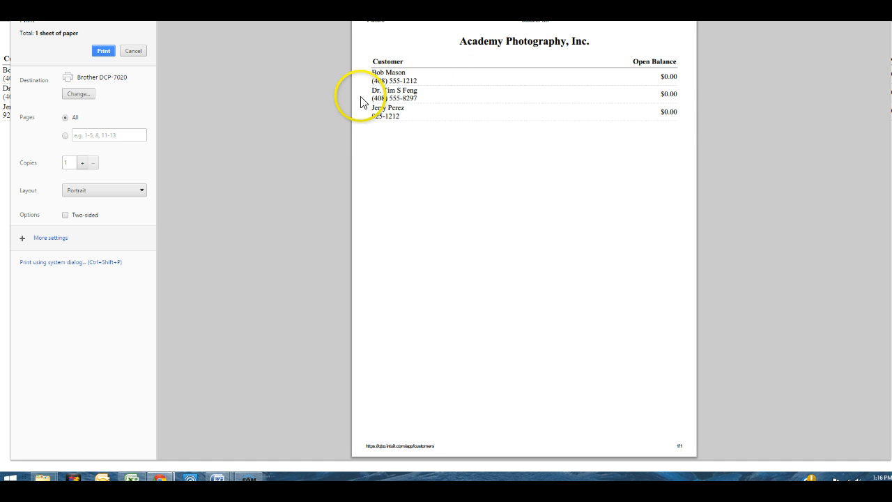
Switch the print destination to Save as PDF
click(78, 95)
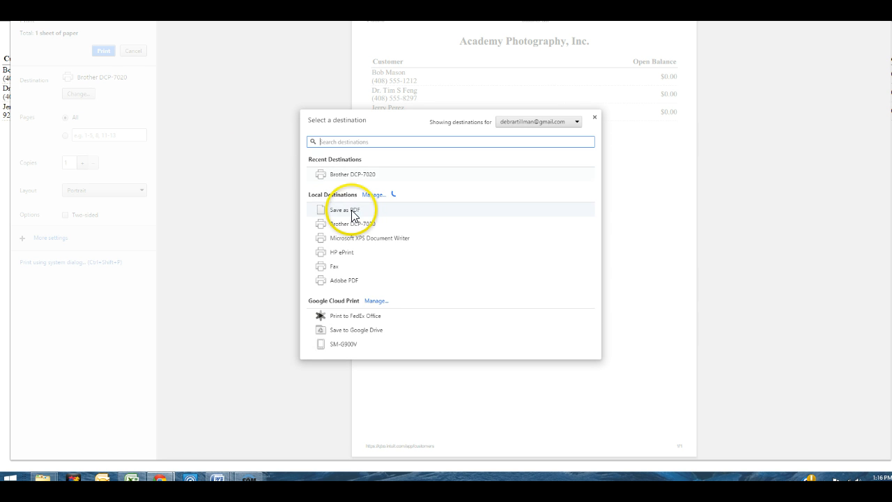
click(352, 212)
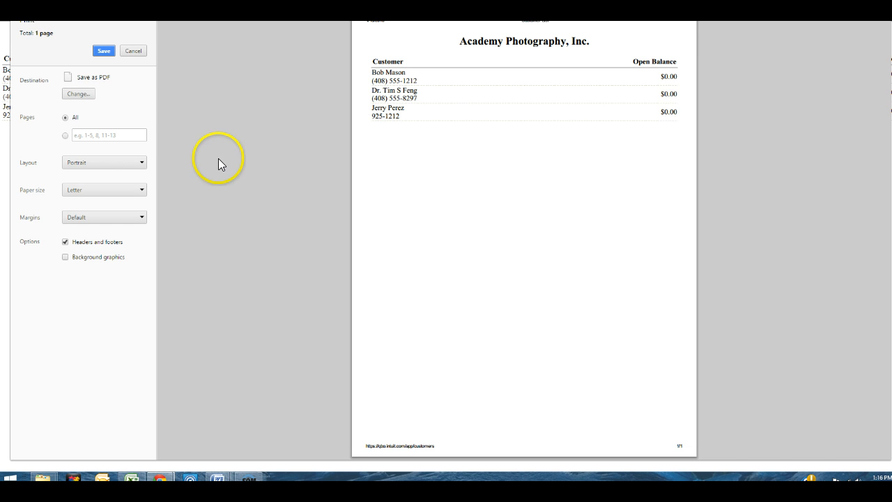
click(103, 52)
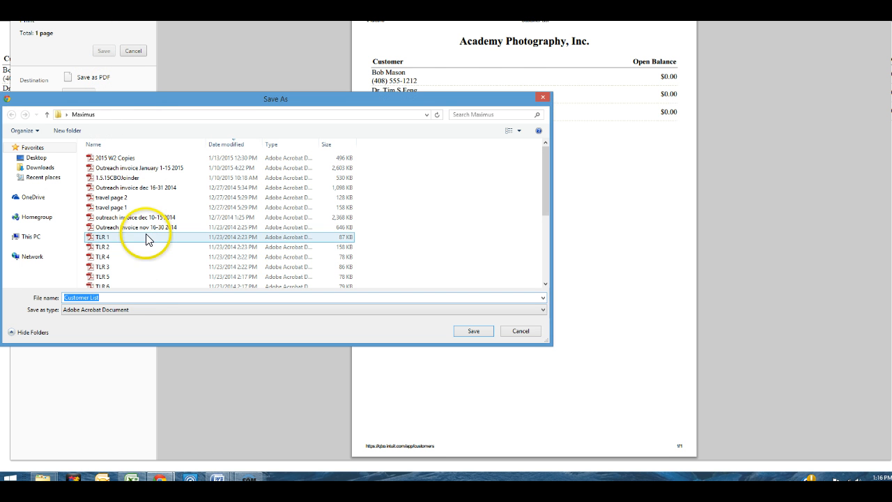
Save the PDF as 'Customer List' in Desktop > School > ACCT 215 and close the print tab
click(123, 299)
click(54, 157)
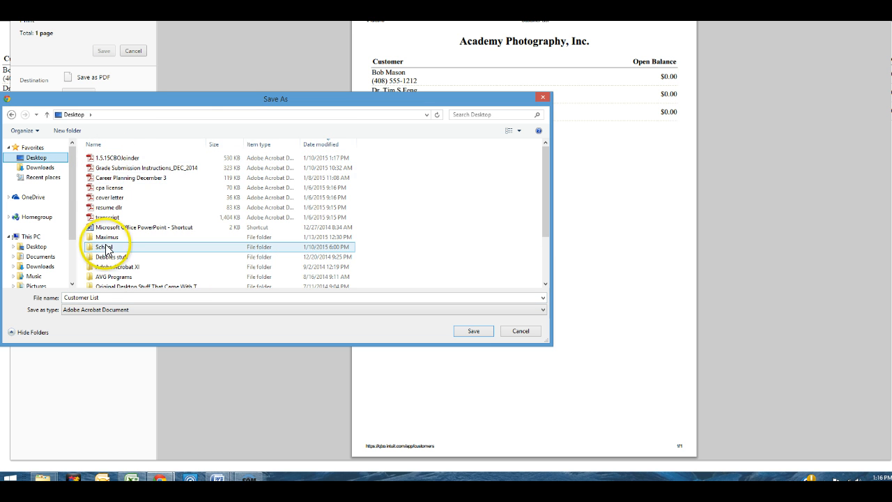
double_click(104, 246)
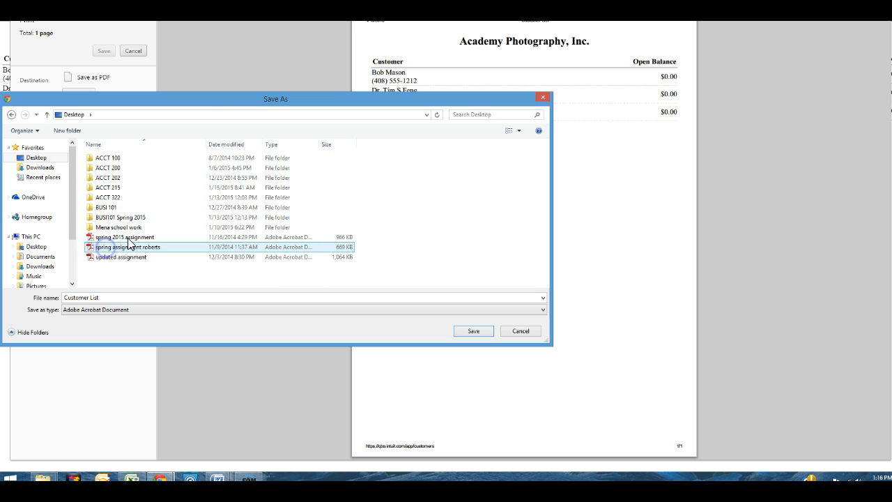
double_click(111, 188)
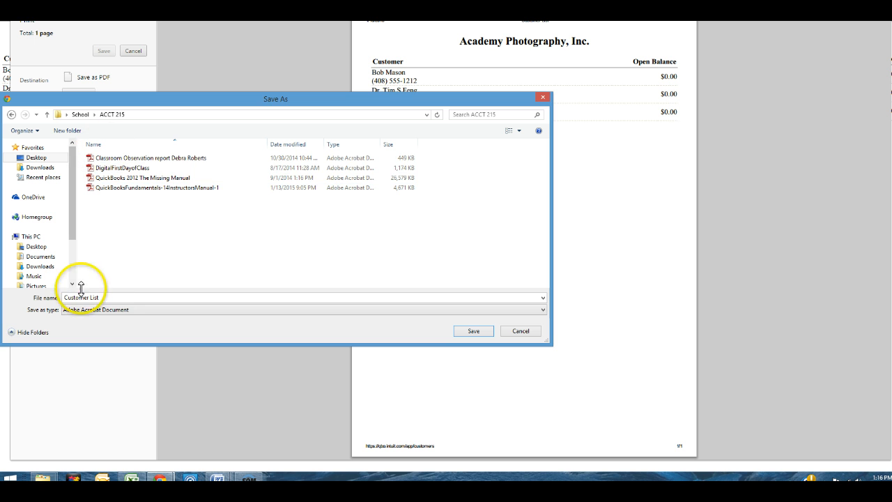
click(473, 332)
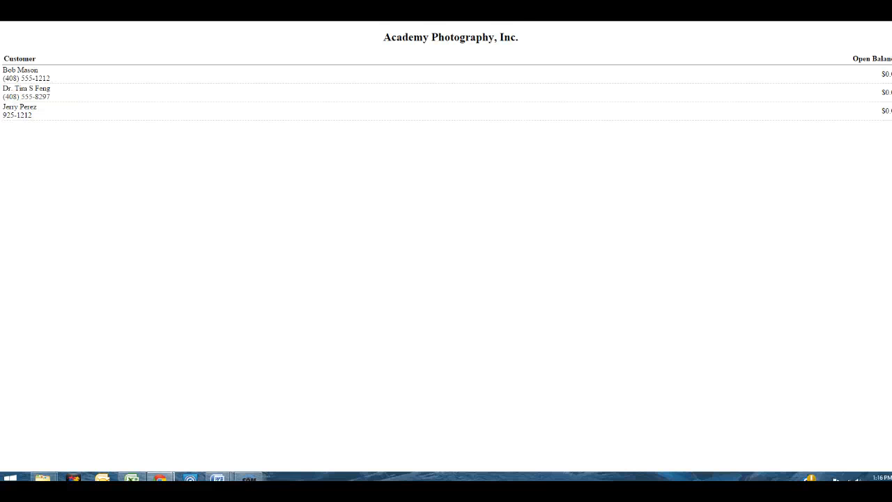
key(ctrl+w)
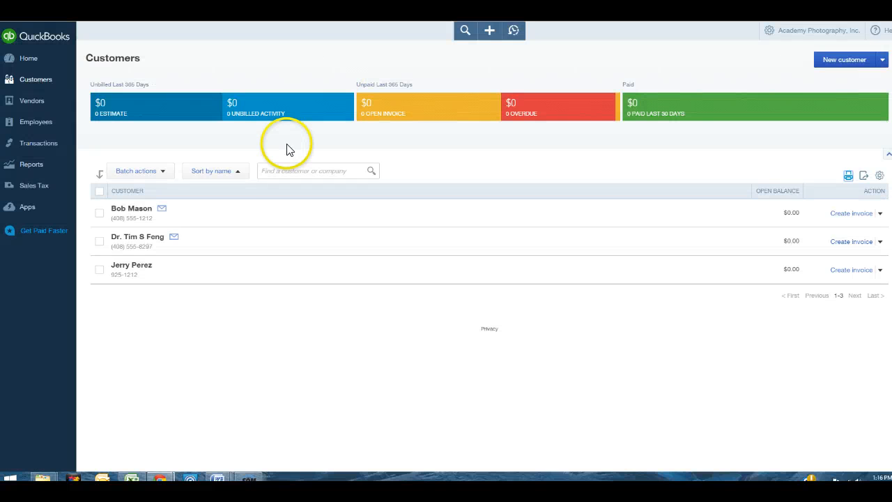